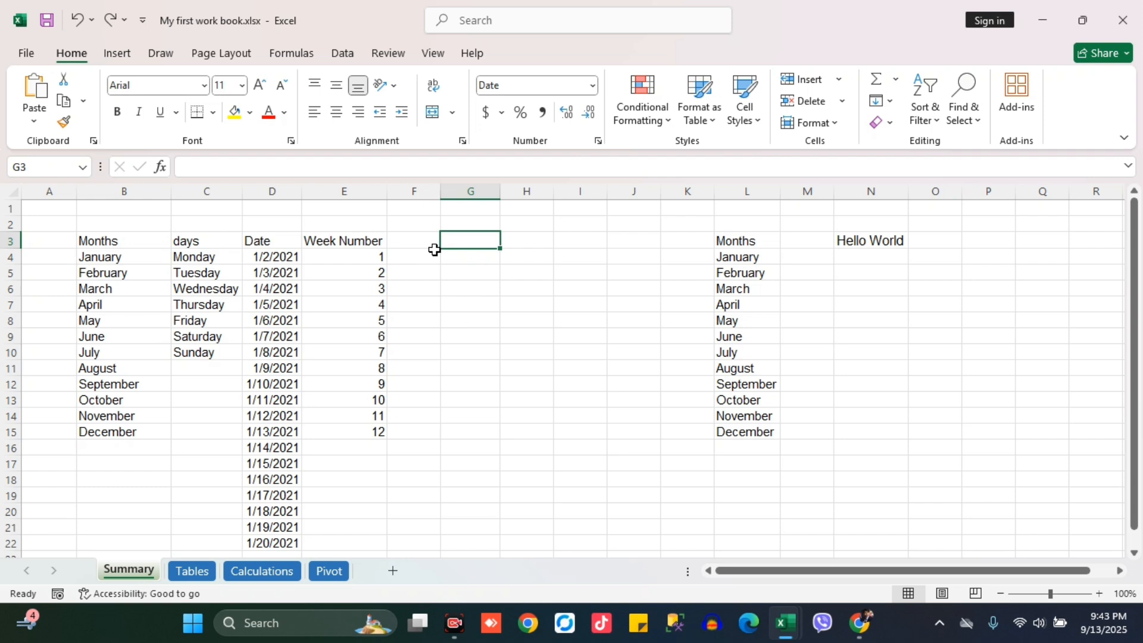
Step: Save My first work book.xlsx and switch to the Sample_Store_Sales.xlsx workbook, going to cell A1 of the Store_Data sheet
key(ctrl+s)
key(alt+Tab)
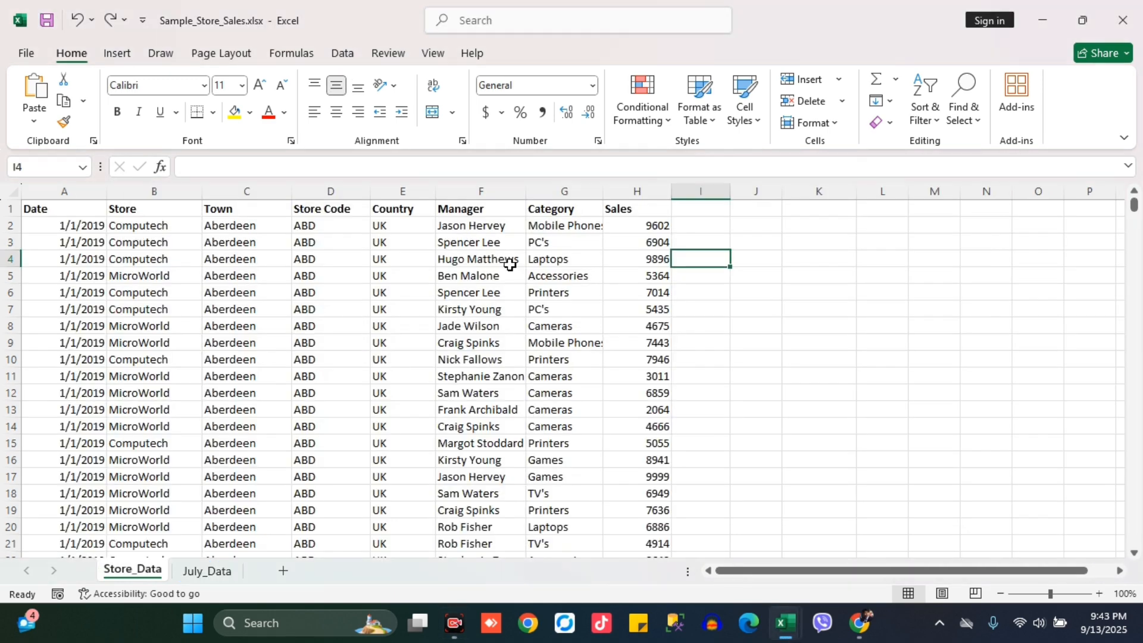
click(530, 288)
click(84, 213)
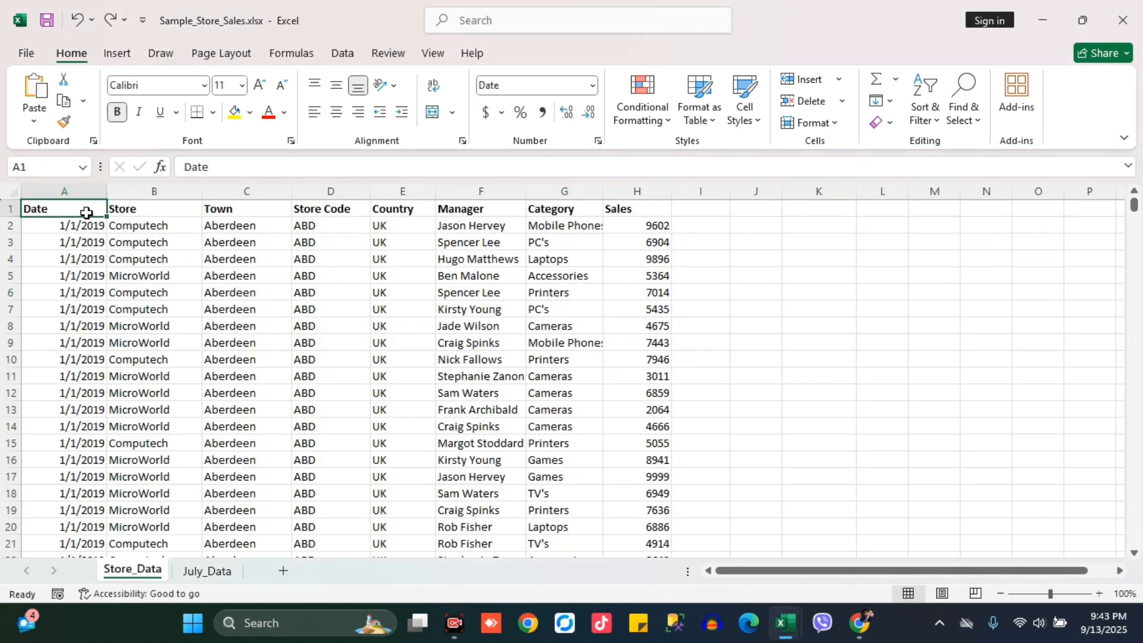
Step: Highlight the visible data block from the Date column to the Sales column, and select the header row A1:H1
click(179, 244)
drag(62, 209, 655, 527)
click(477, 239)
click(67, 228)
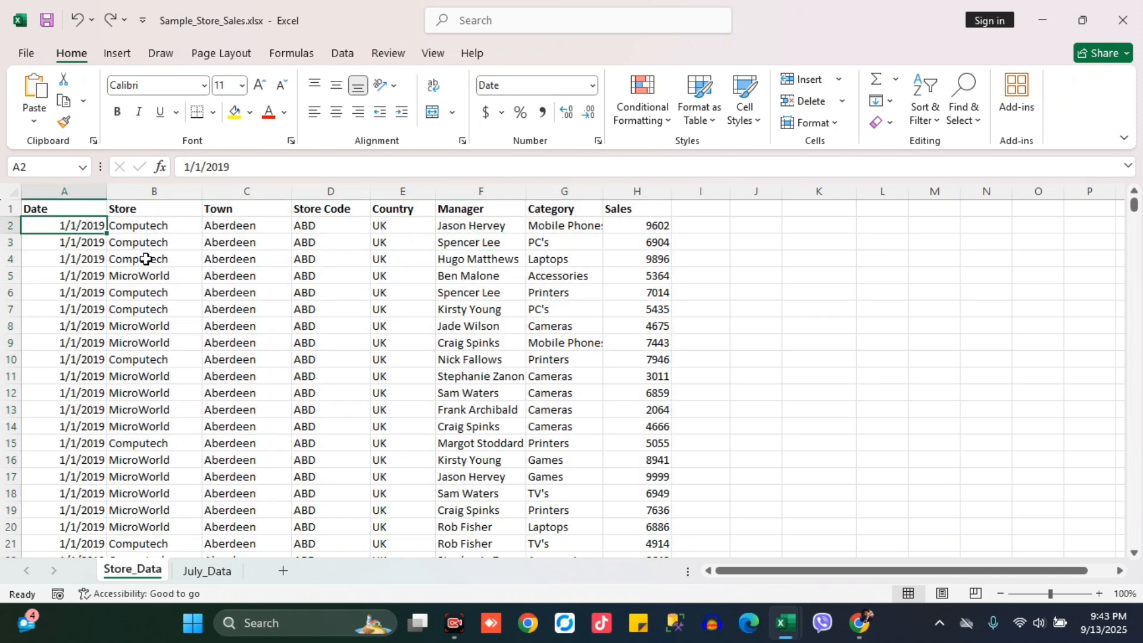
drag(106, 193, 626, 205)
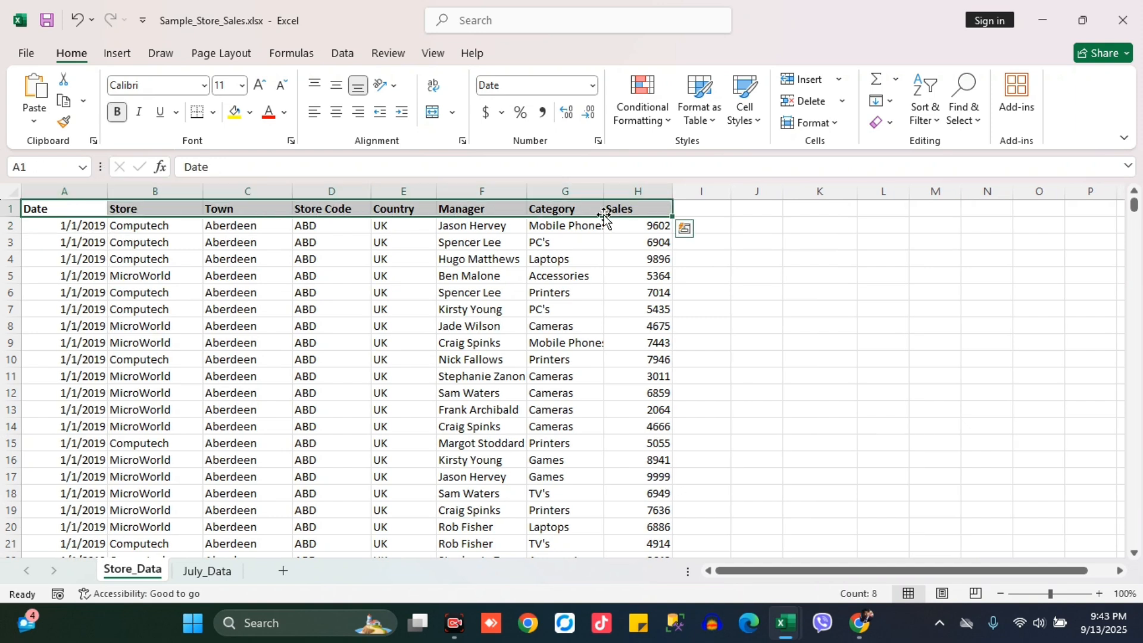
Step: Go from cell A2 to the last record in the Date column and check its row number
click(79, 226)
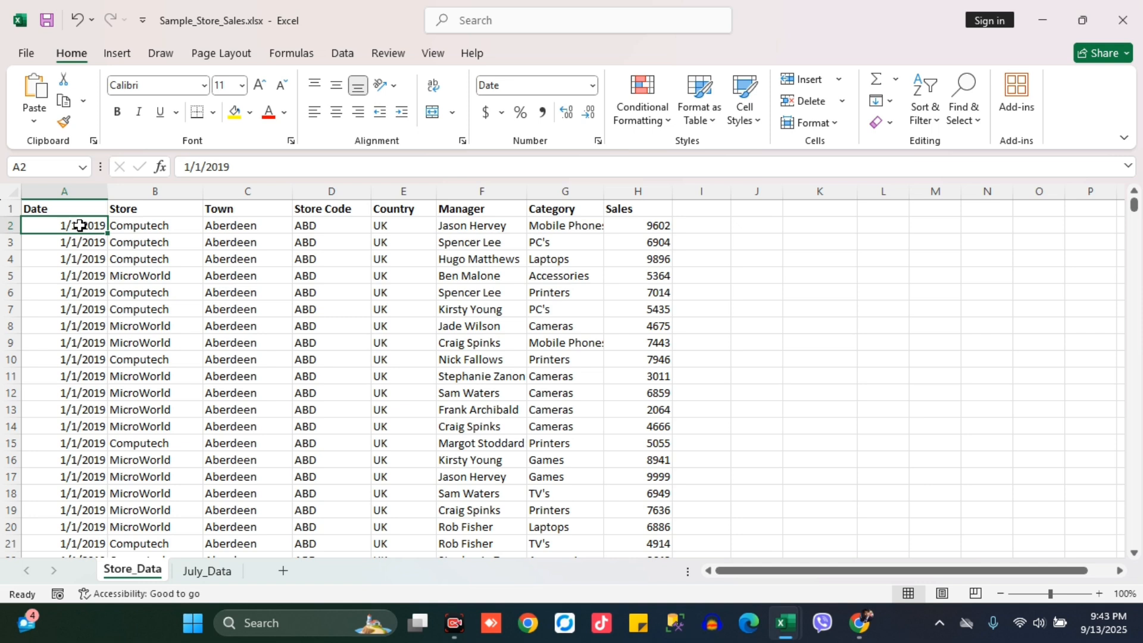
key(ctrl+Down)
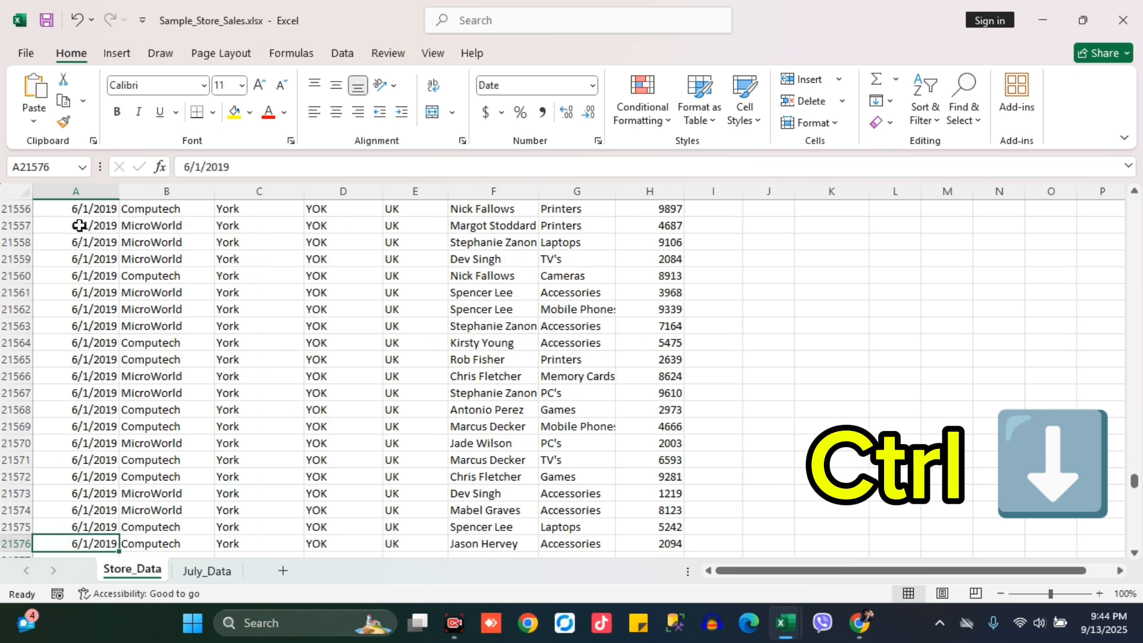
key(Down)
key(Up)
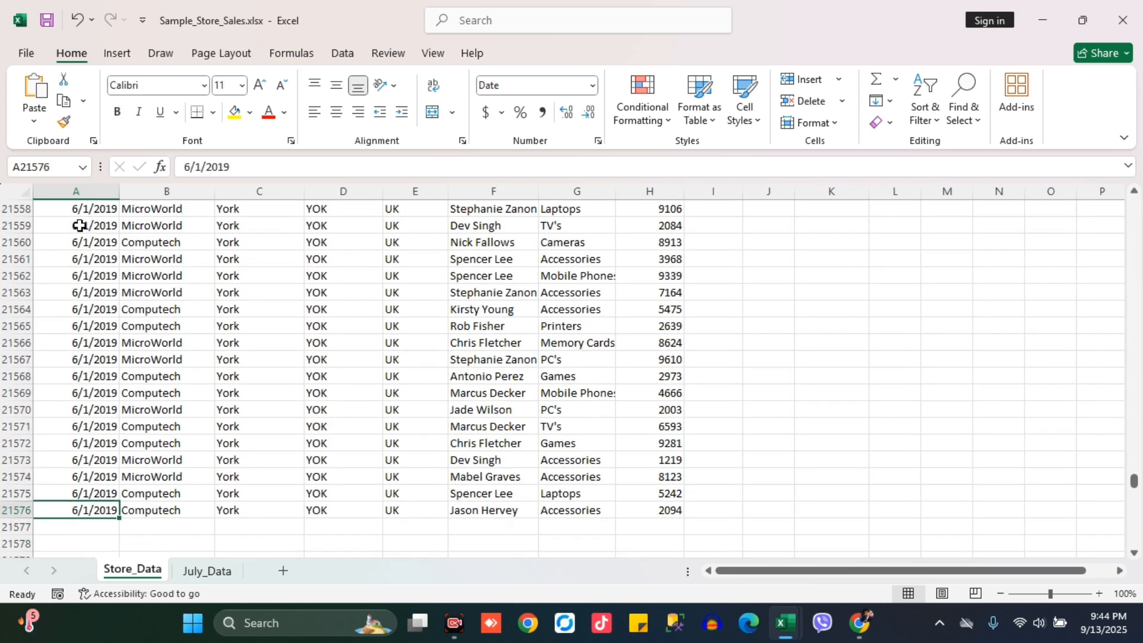
click(14, 511)
click(70, 511)
Step: Return to the top of the Date column, then go along the header row to Sales and back to Date
key(ctrl+Up)
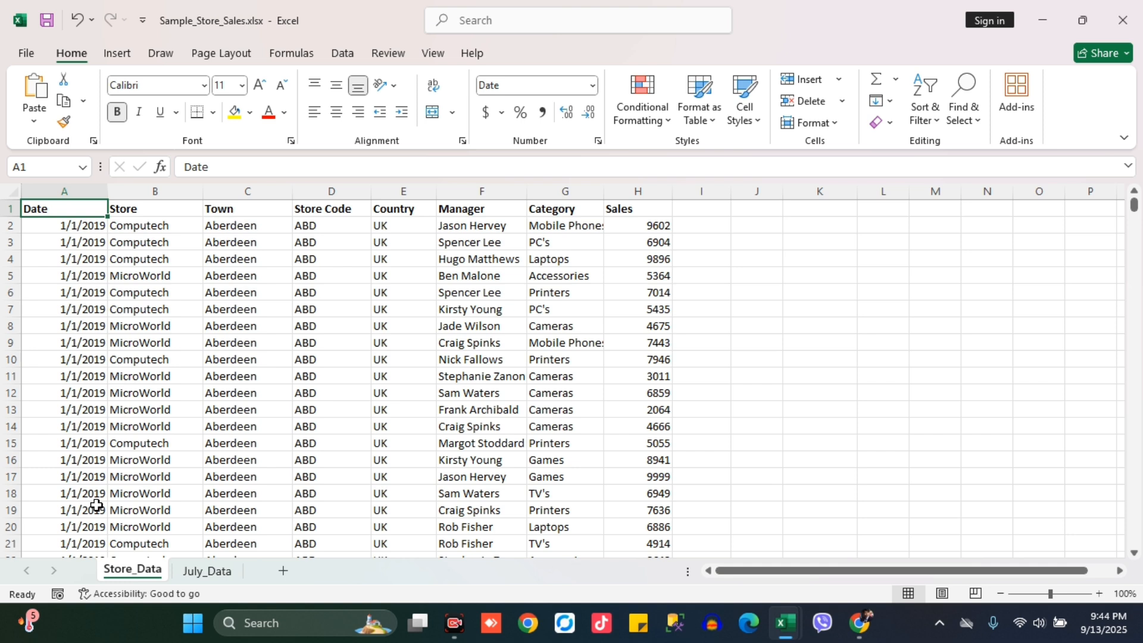
key(ctrl+Right)
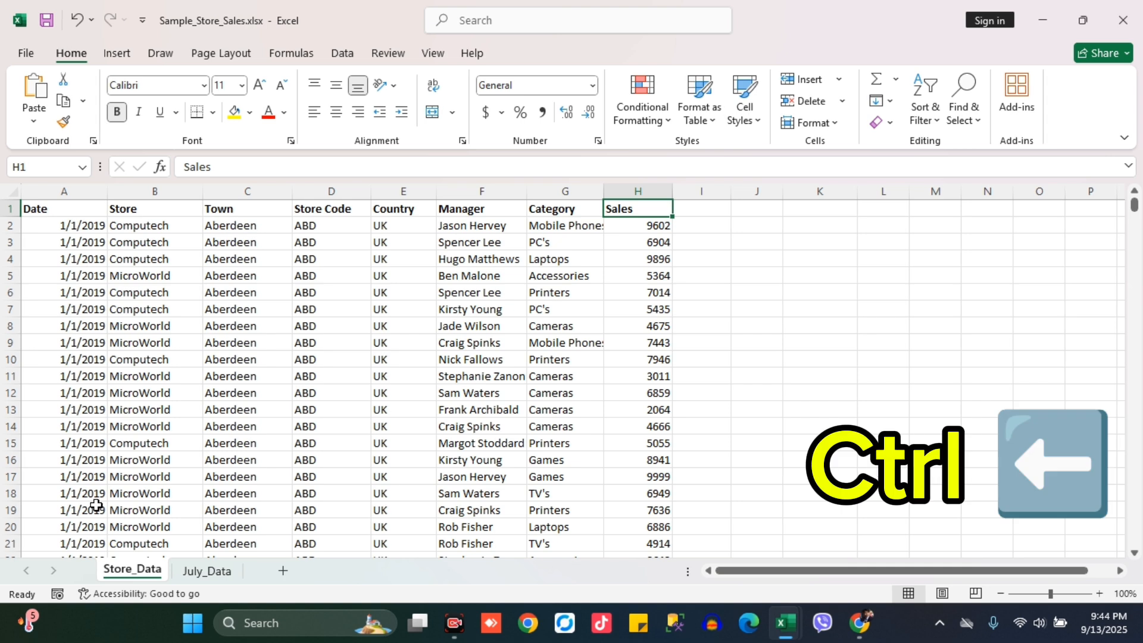
key(ctrl+Left)
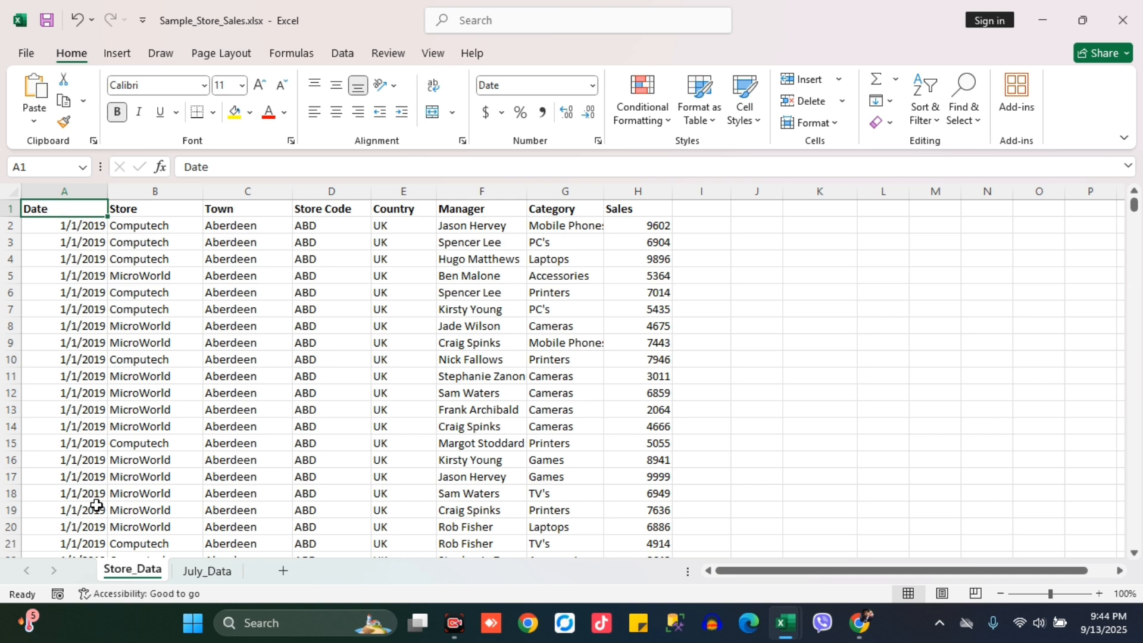
Step: Select individual cells in the Town column, then select the range C2:C5
click(216, 228)
click(238, 277)
click(254, 328)
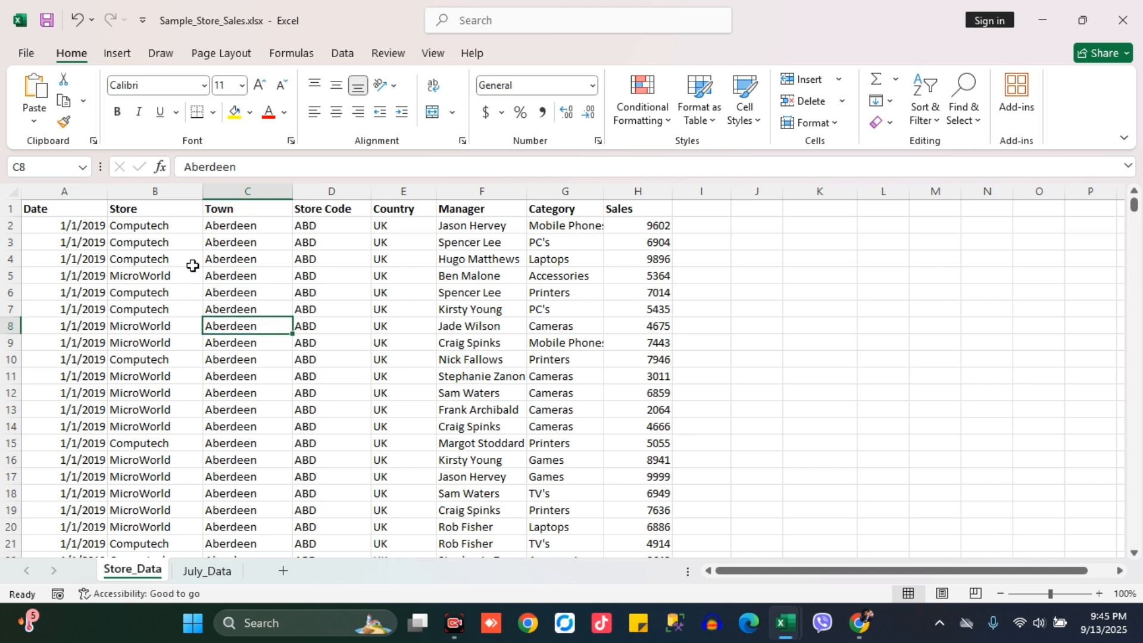
click(214, 230)
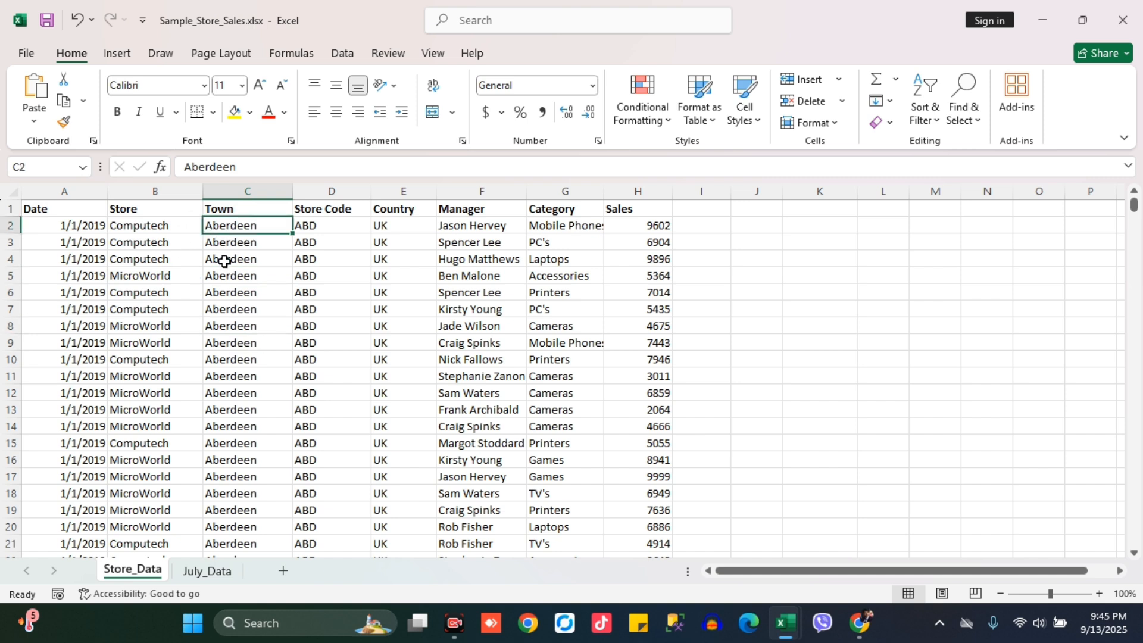
drag(230, 226, 219, 268)
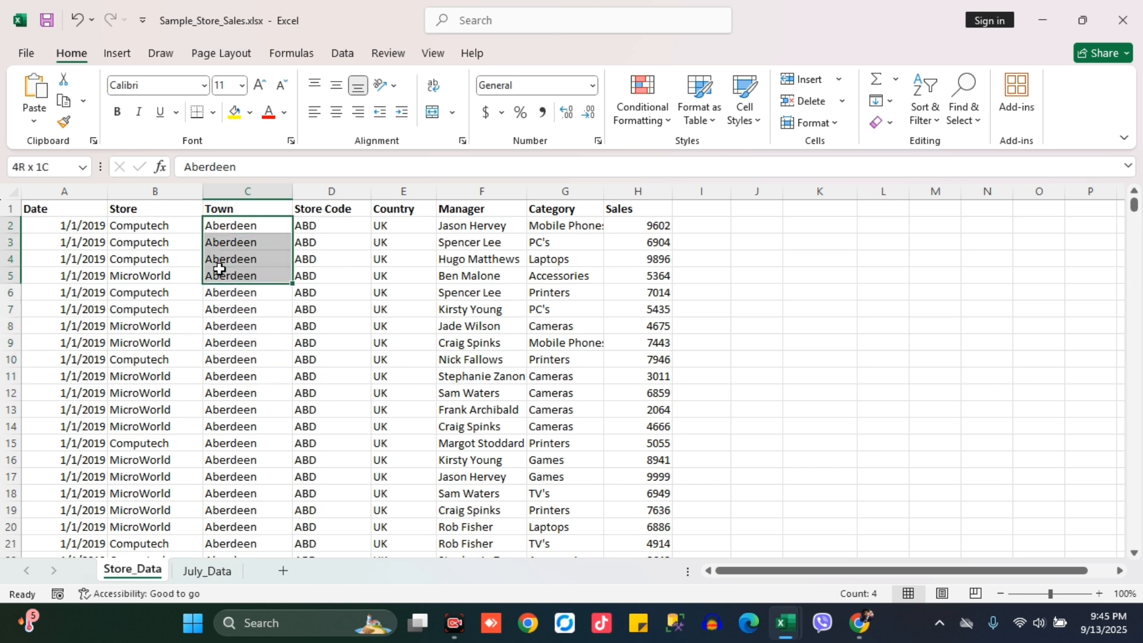
Step: Change the font color of the header row A1:H1 to the standard Red
drag(95, 212, 623, 215)
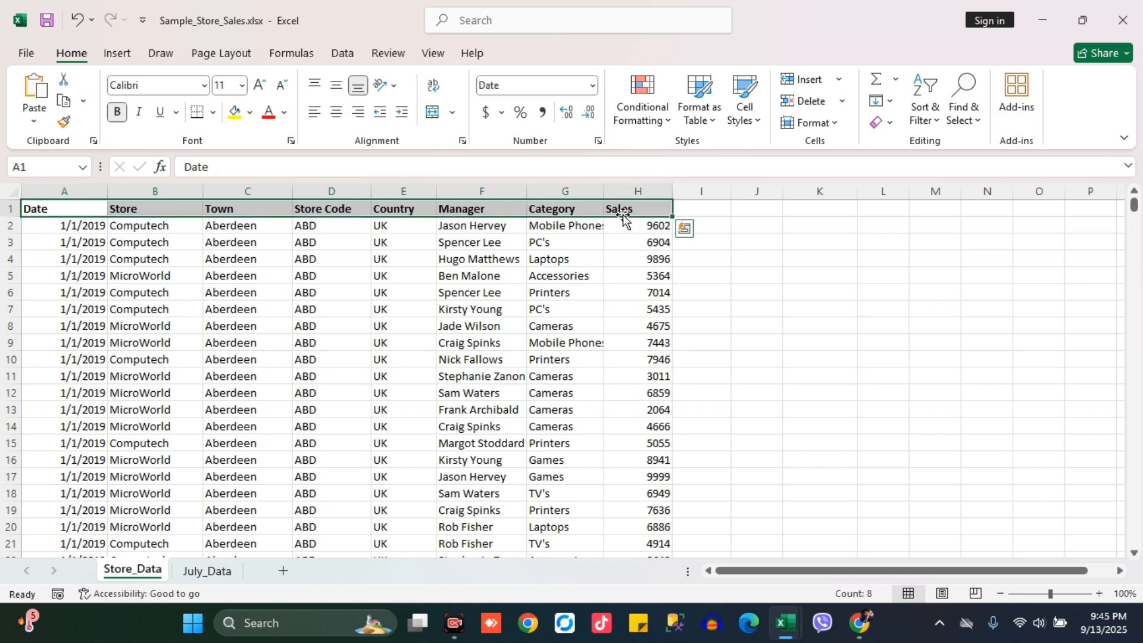
click(284, 115)
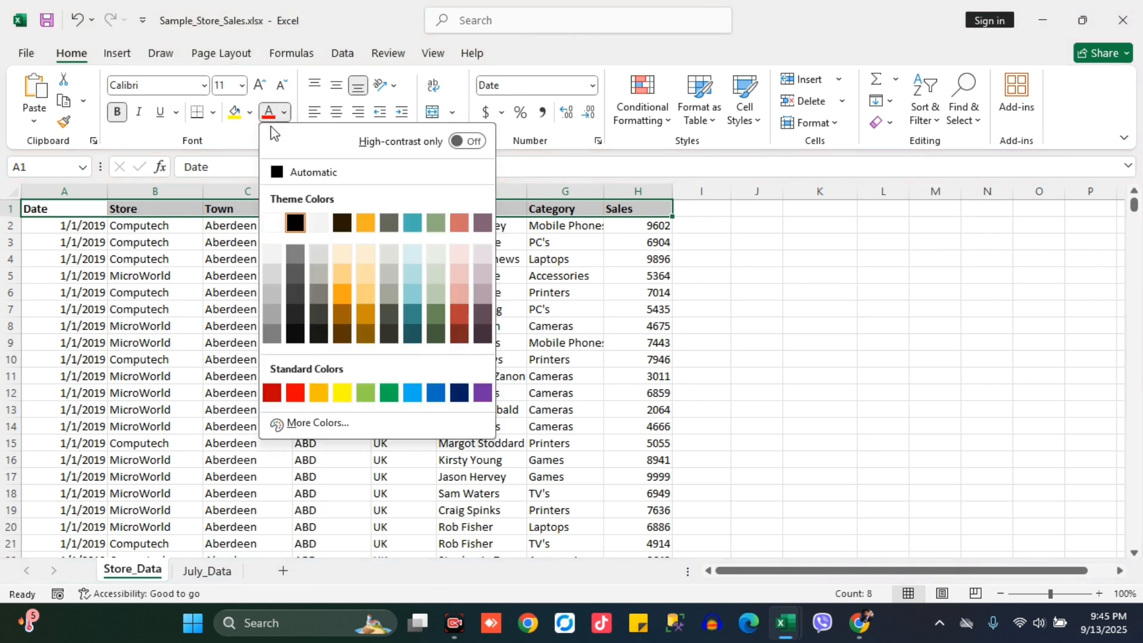
click(297, 392)
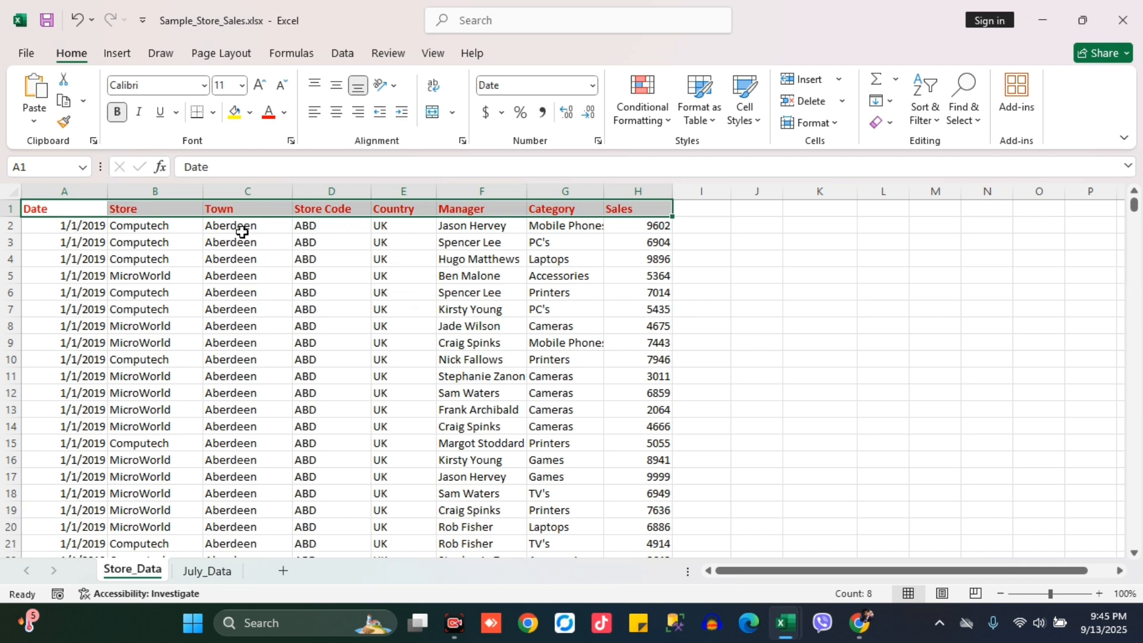
Step: Select the Town cells C2:C6, view their Quick Analysis options, and close them without applying any
drag(238, 226, 245, 278)
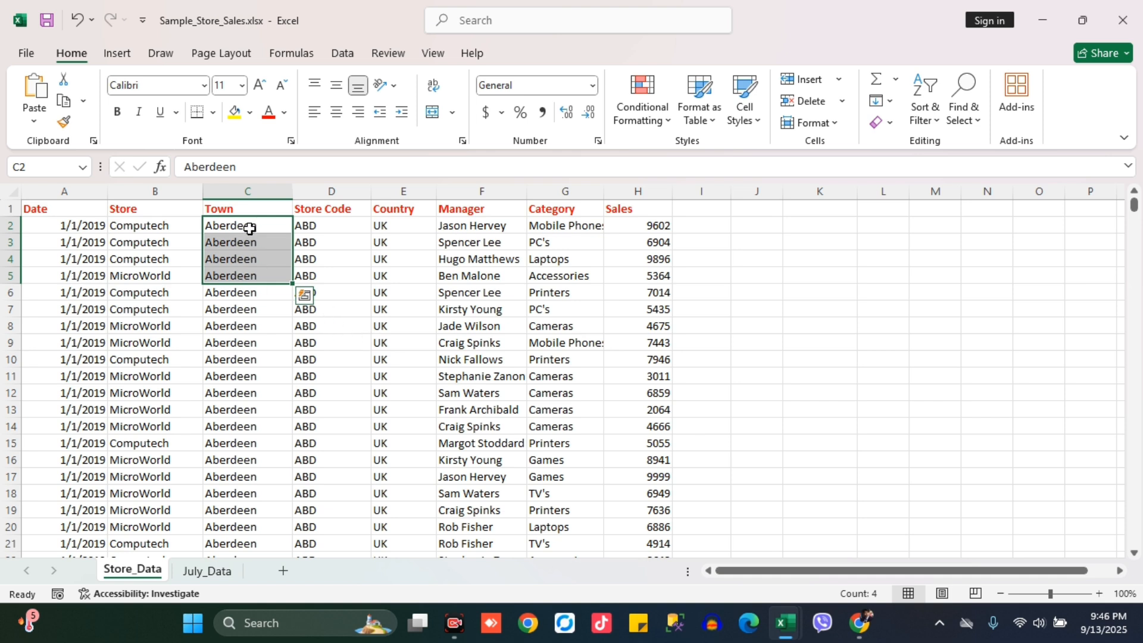
drag(250, 228, 242, 287)
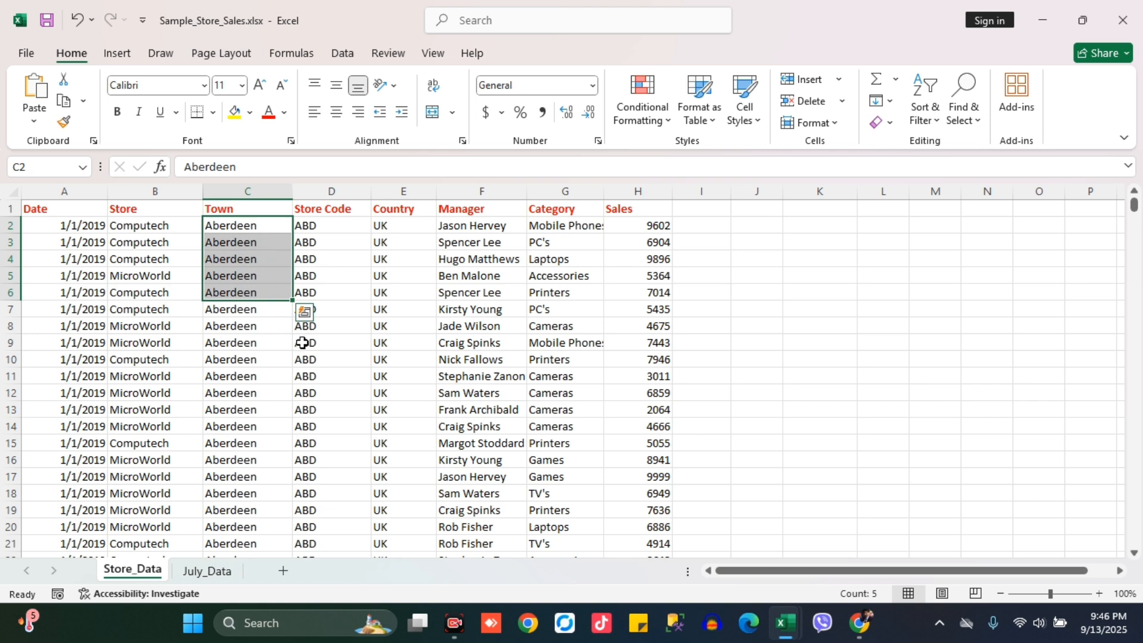
key(ctrl+q)
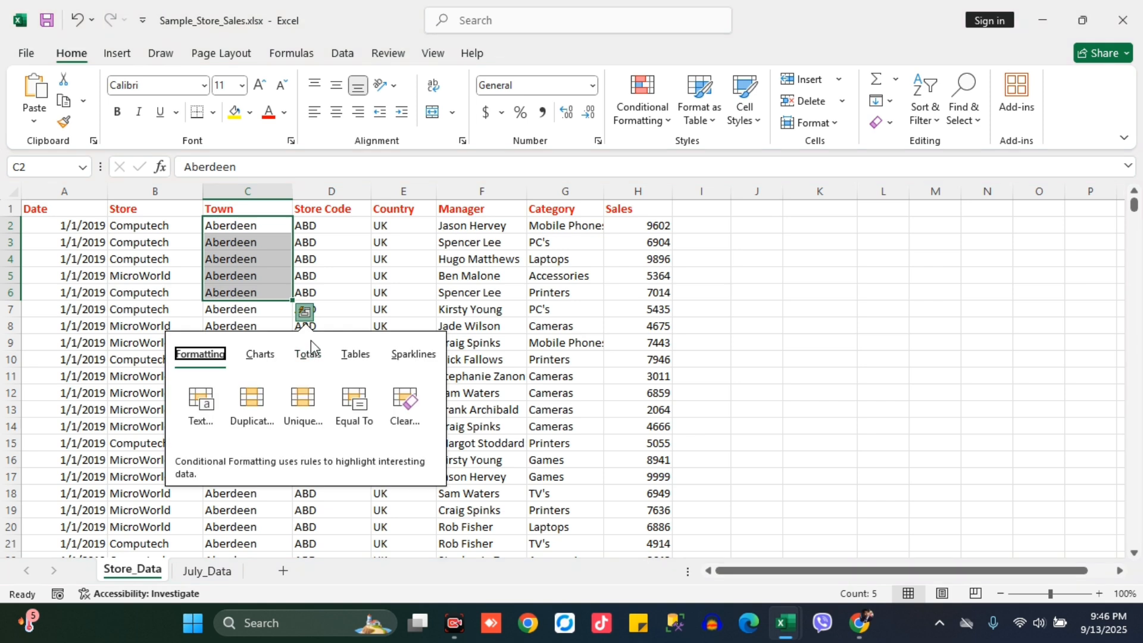
key(Escape)
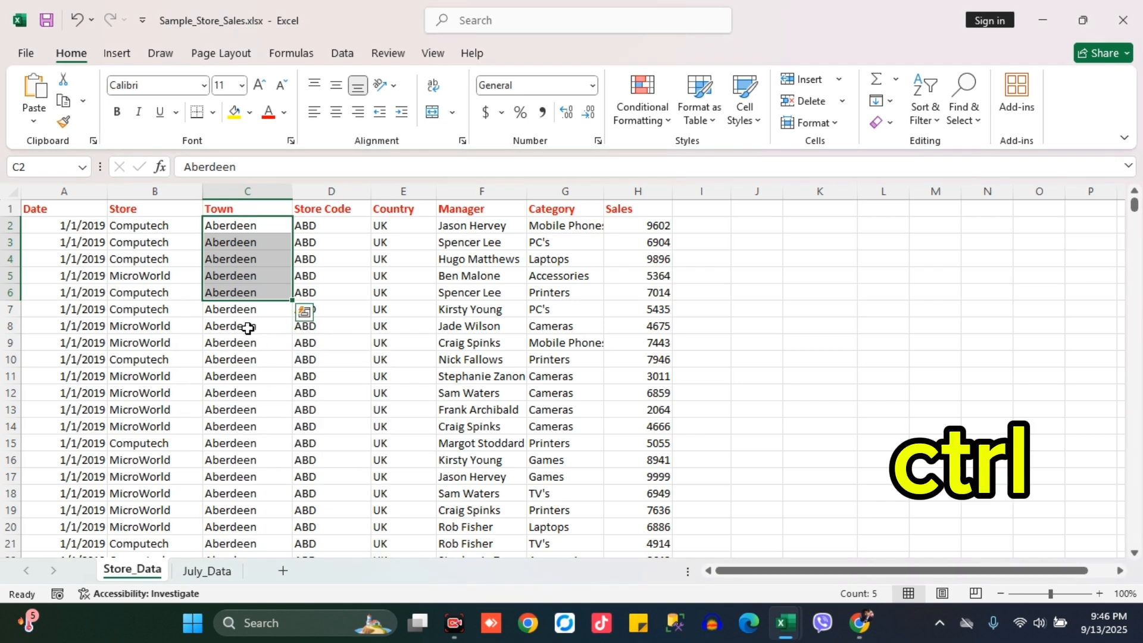
Step: Add the separate ranges C9:C10, E11:E12, F7:F9, G11:G12 and B13:B15 to the selection
drag(245, 343, 242, 358)
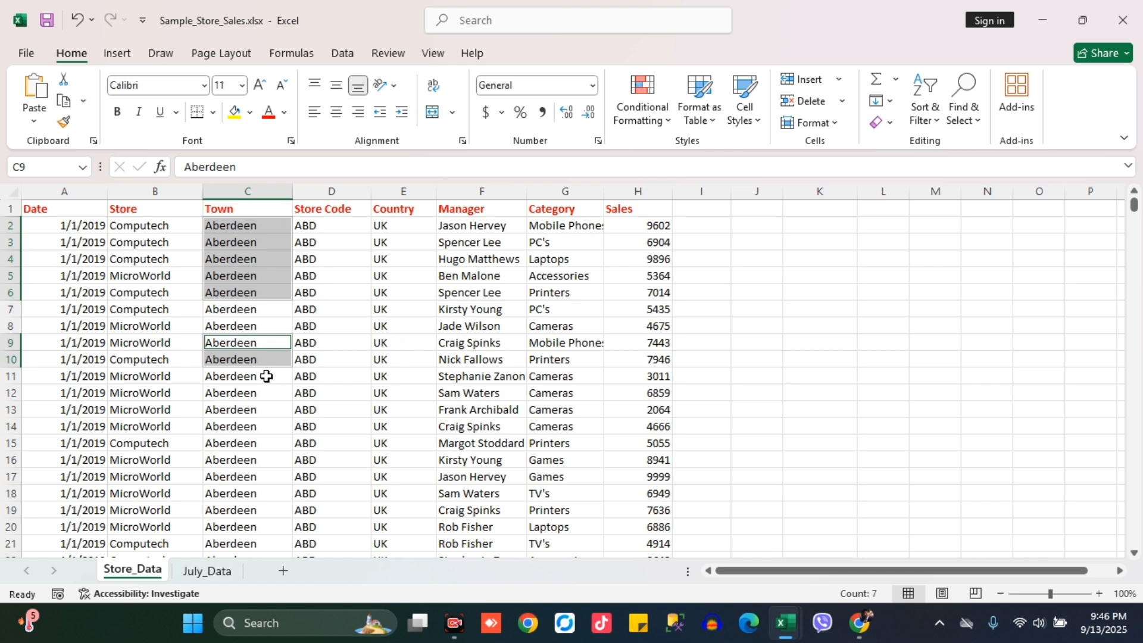
drag(388, 381, 388, 393)
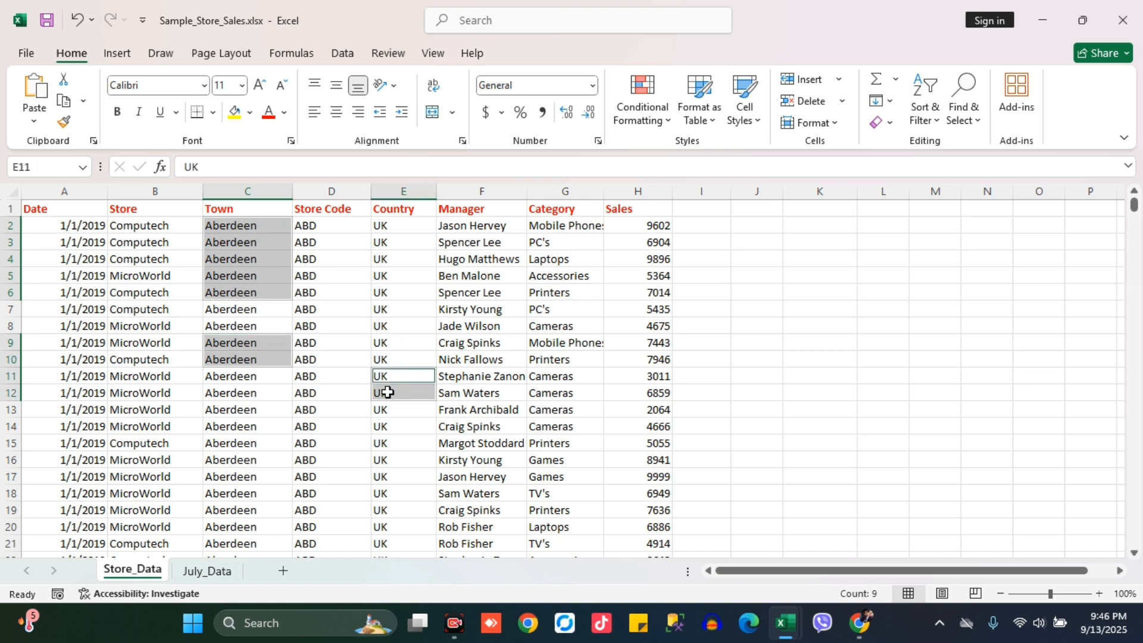
drag(471, 309, 482, 344)
drag(565, 378, 572, 395)
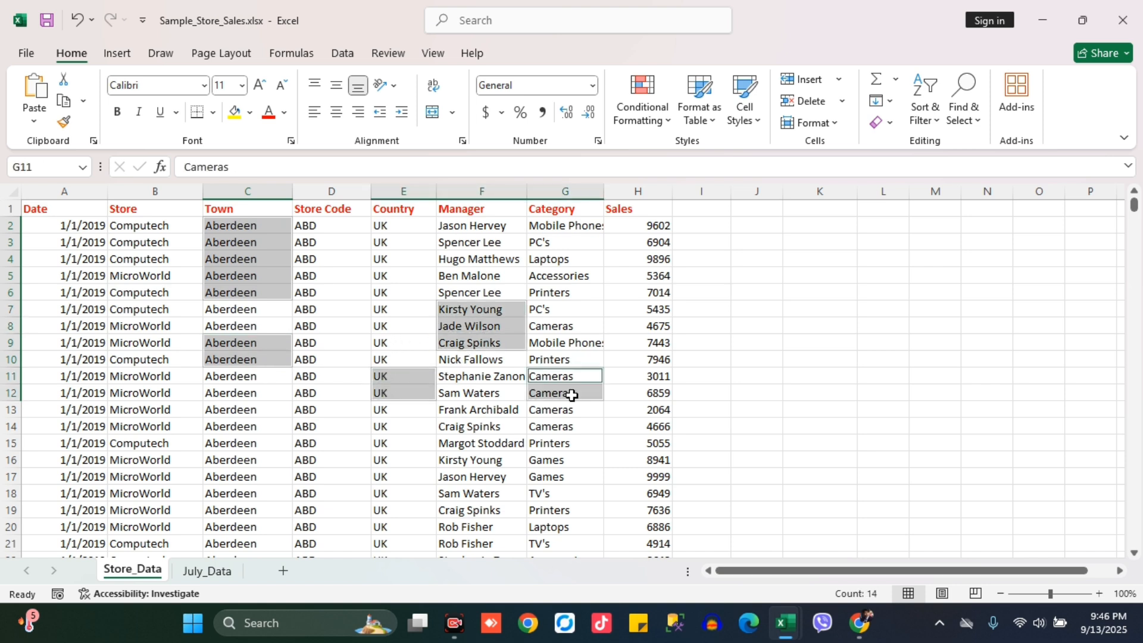
drag(153, 410, 135, 443)
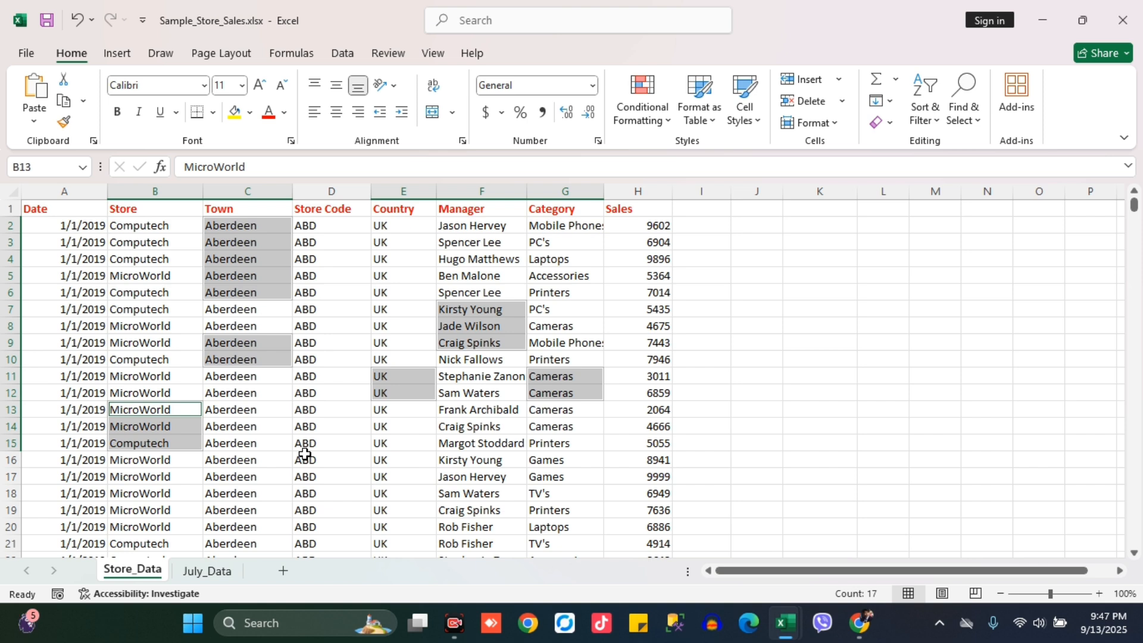
Step: Try bold formatting on all the selected nonadjacent ranges, undo it, and clear the selection by choosing cell D9
click(117, 112)
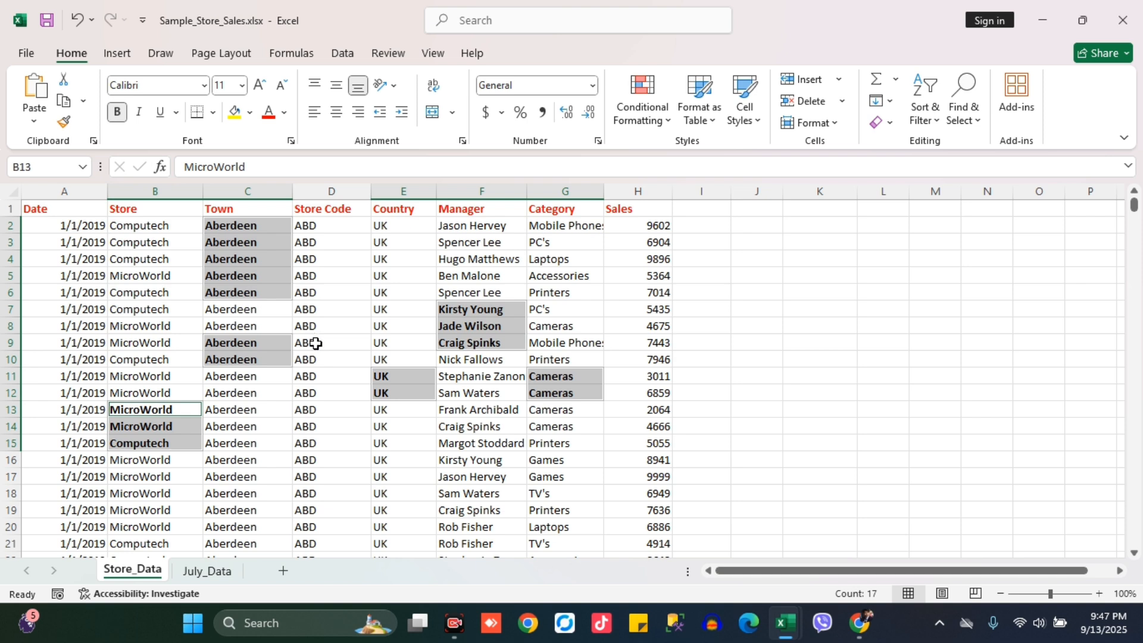
key(ctrl+z)
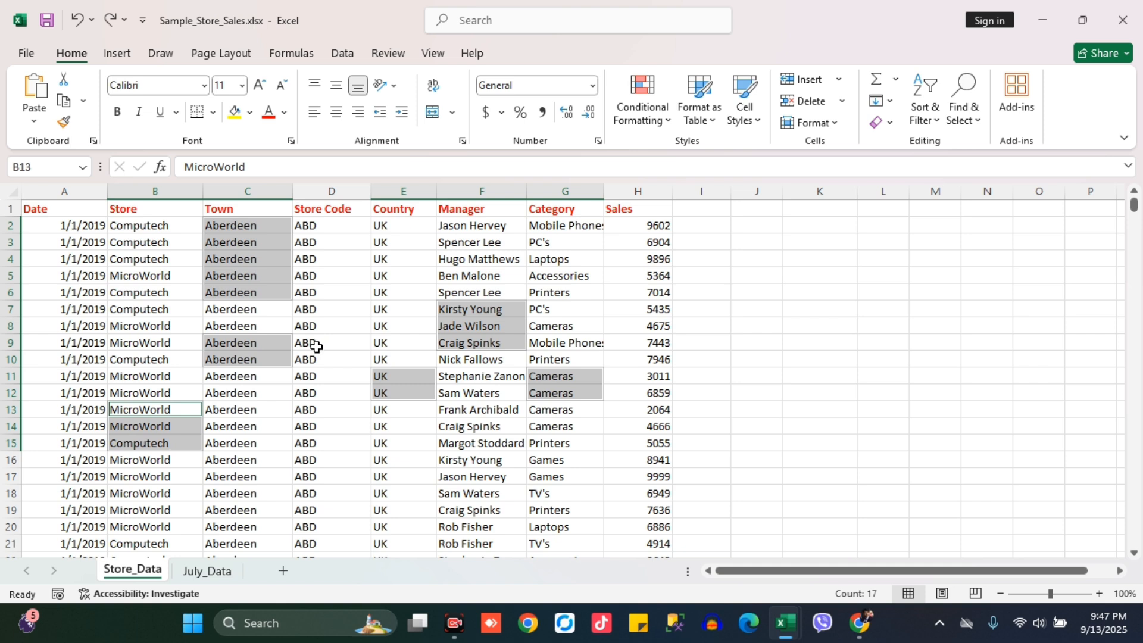
click(315, 344)
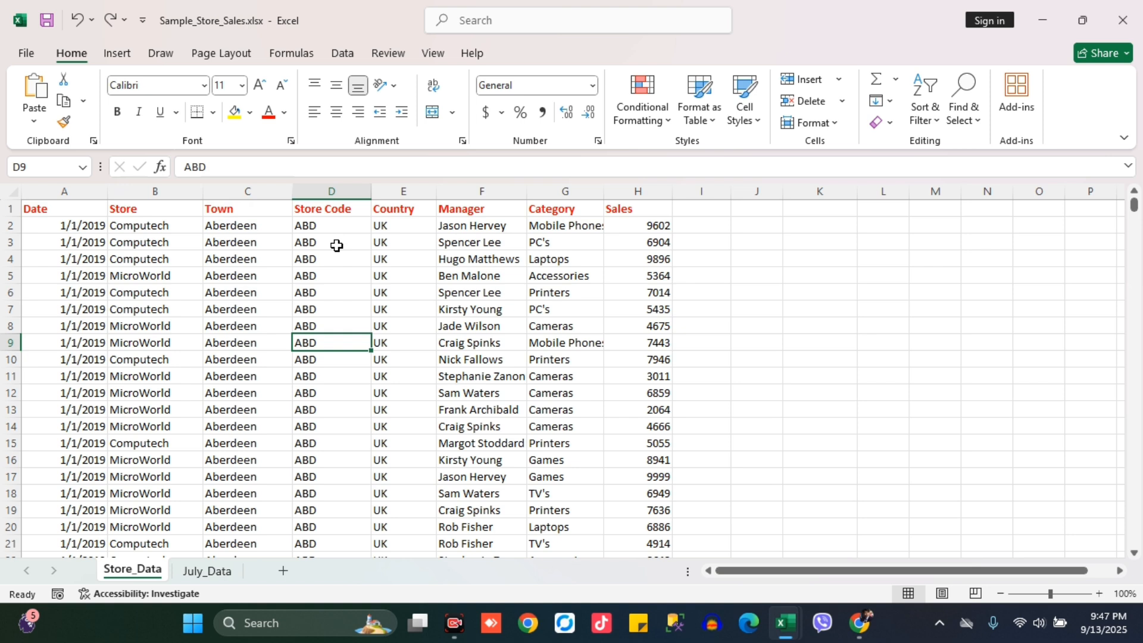
Step: Select the entire Sales column, then highlight only a block of sales values starting at H2 and clear the selection
click(640, 192)
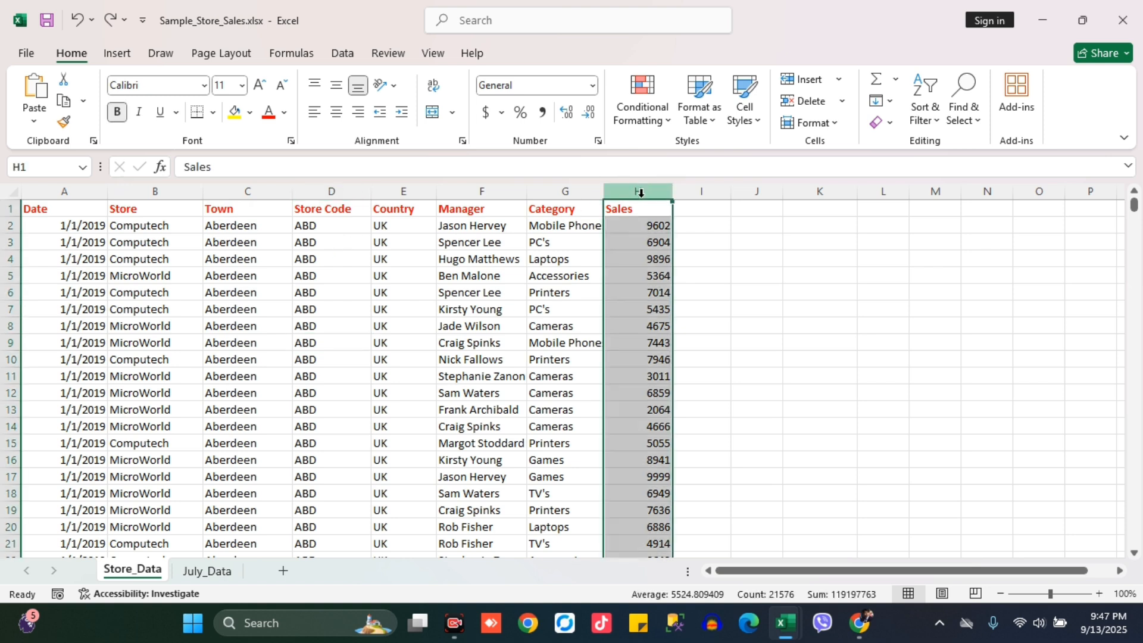
click(630, 222)
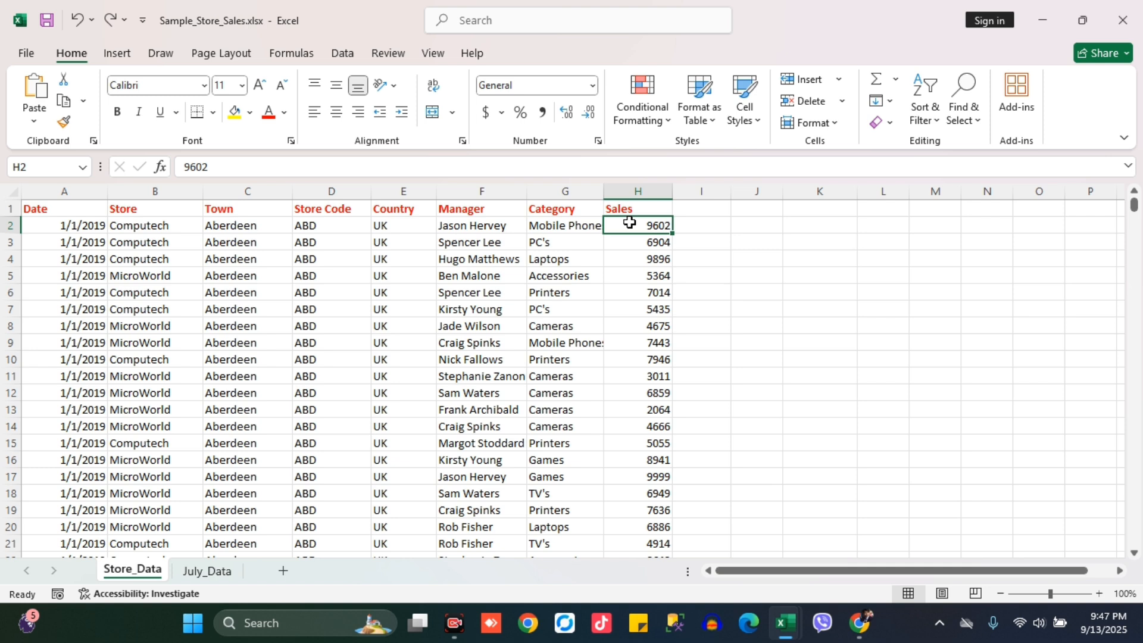
drag(629, 223, 638, 493)
click(638, 327)
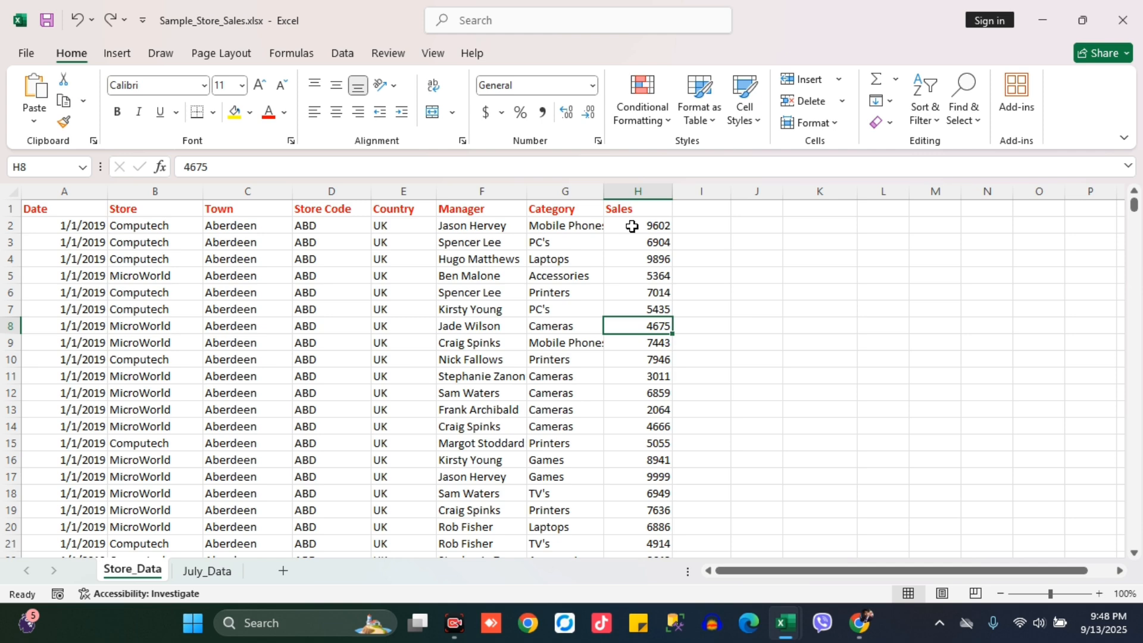
Step: Select the Sales values H2:H16, then reselect from H2 down to H61 and return to the sheet's first rows
drag(631, 226, 630, 454)
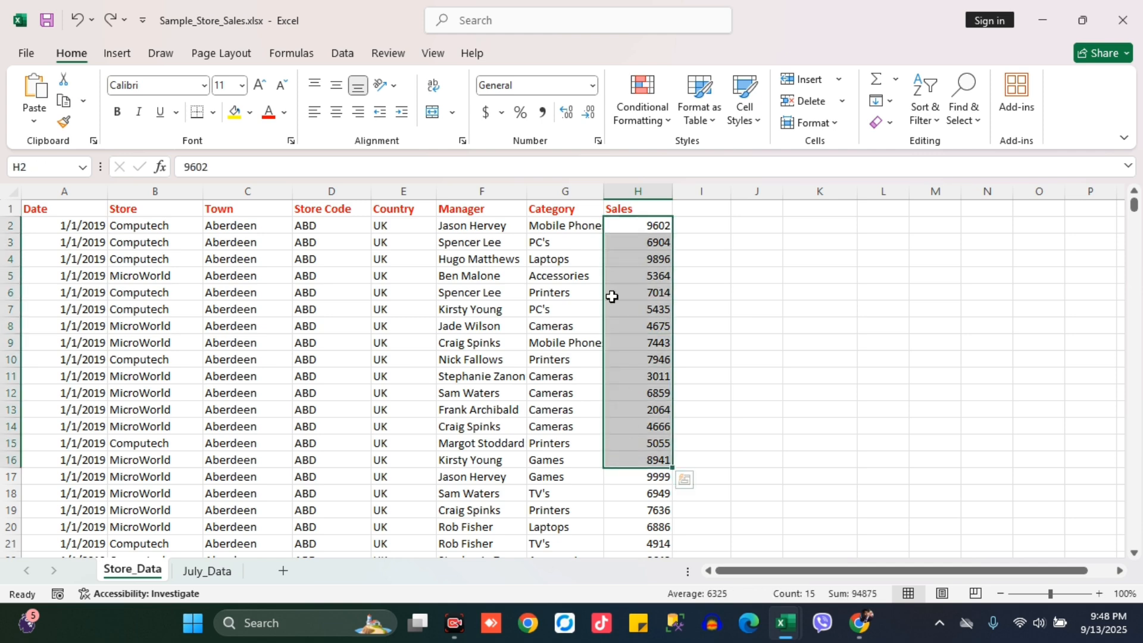
click(634, 228)
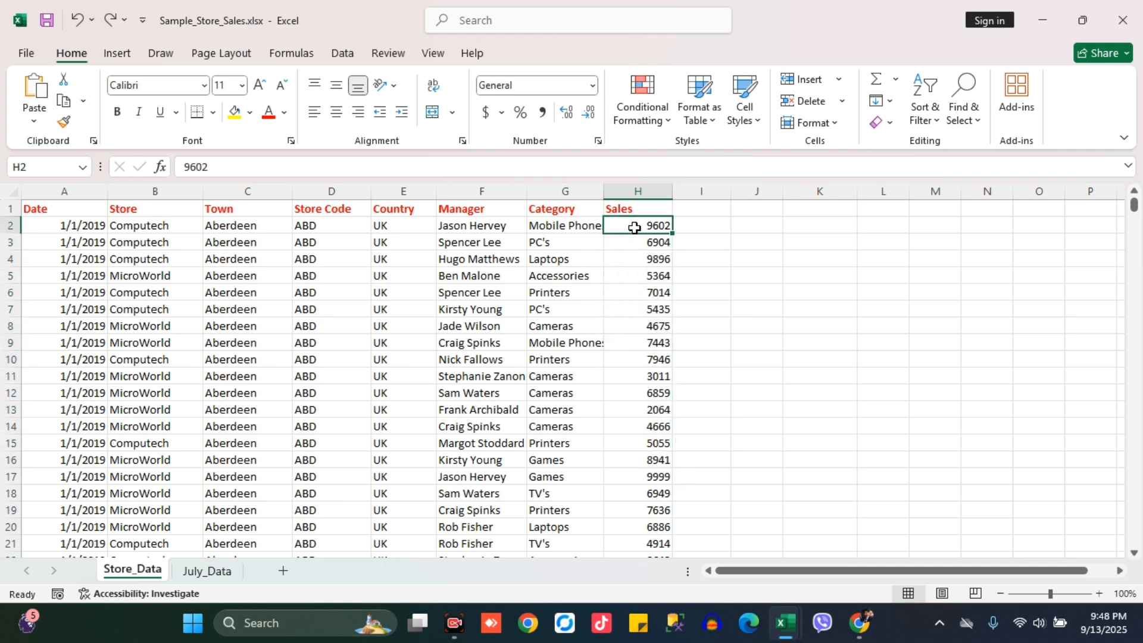
drag(634, 228, 644, 577)
drag(1135, 206, 1133, 199)
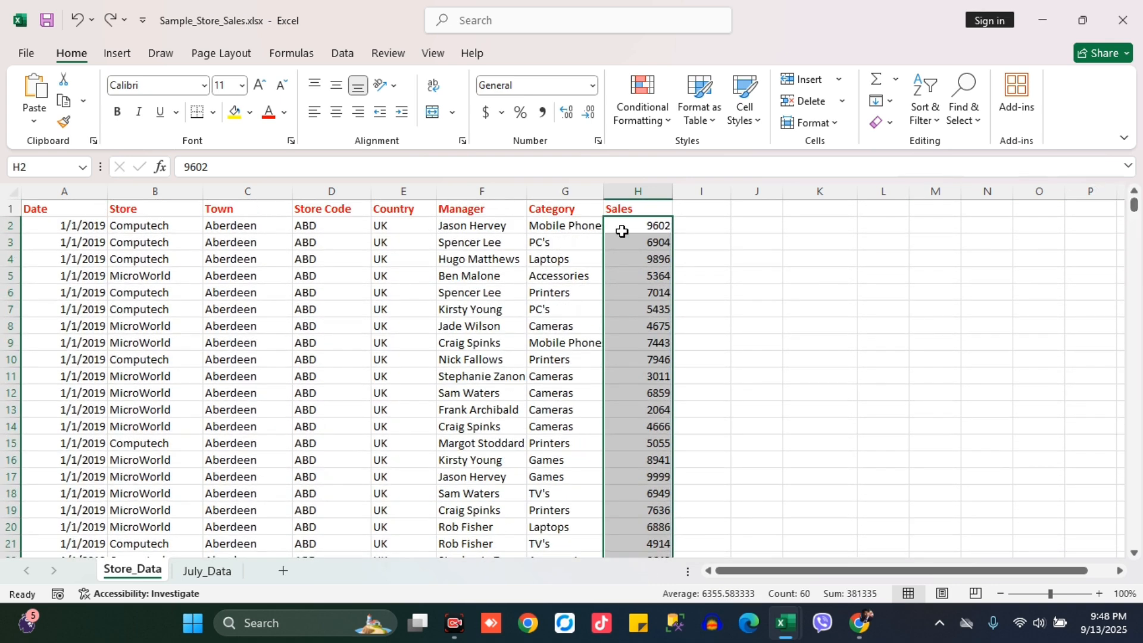
Step: Select all Sales values from H2 down to the last record in H21576, leaving out the header
click(622, 232)
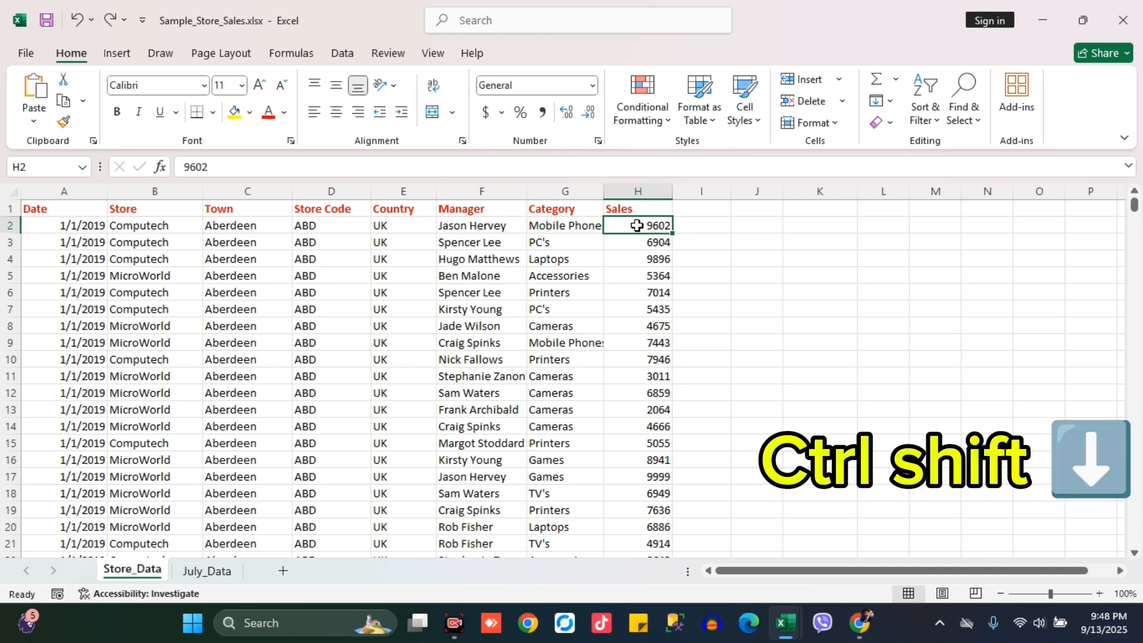
key(ctrl+shift+Down)
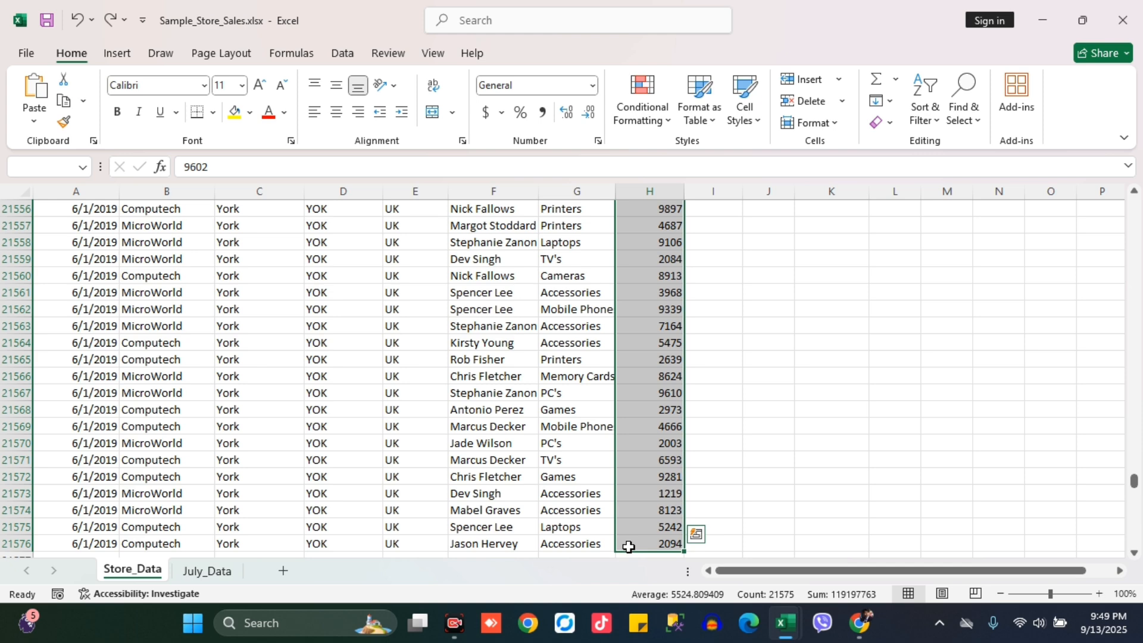
Step: Try the US dollar and then the UK pound accounting format on the selected Sales values
click(502, 112)
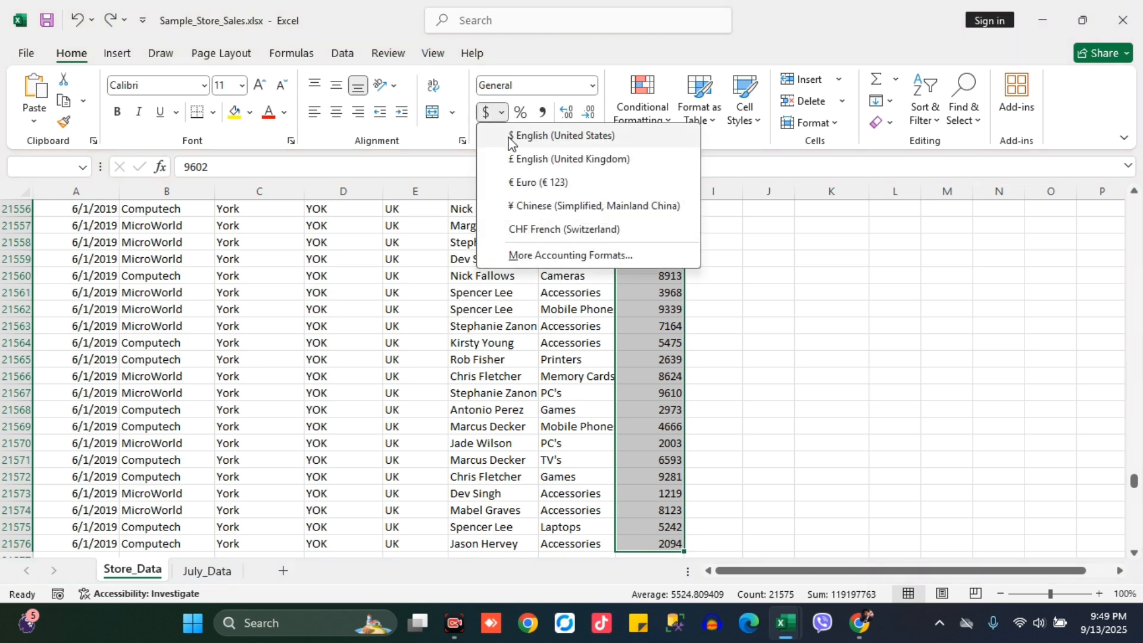
click(510, 136)
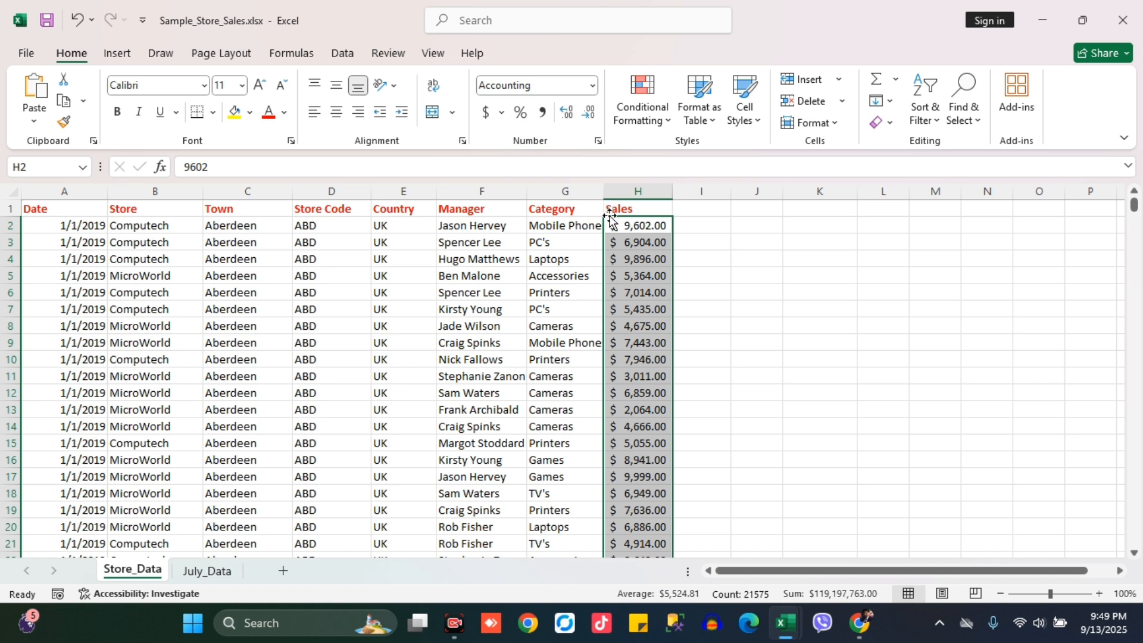
click(506, 113)
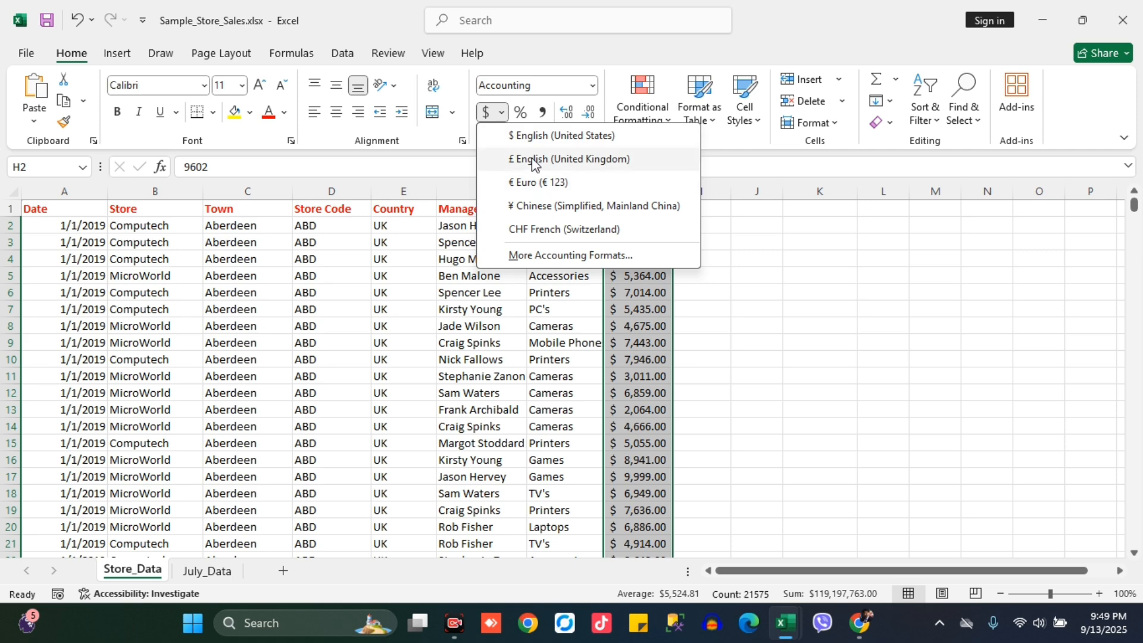
click(531, 160)
Step: Apply the Euro accounting format to the selected Sales values and clear the selection by choosing H2
click(501, 114)
click(535, 182)
click(501, 113)
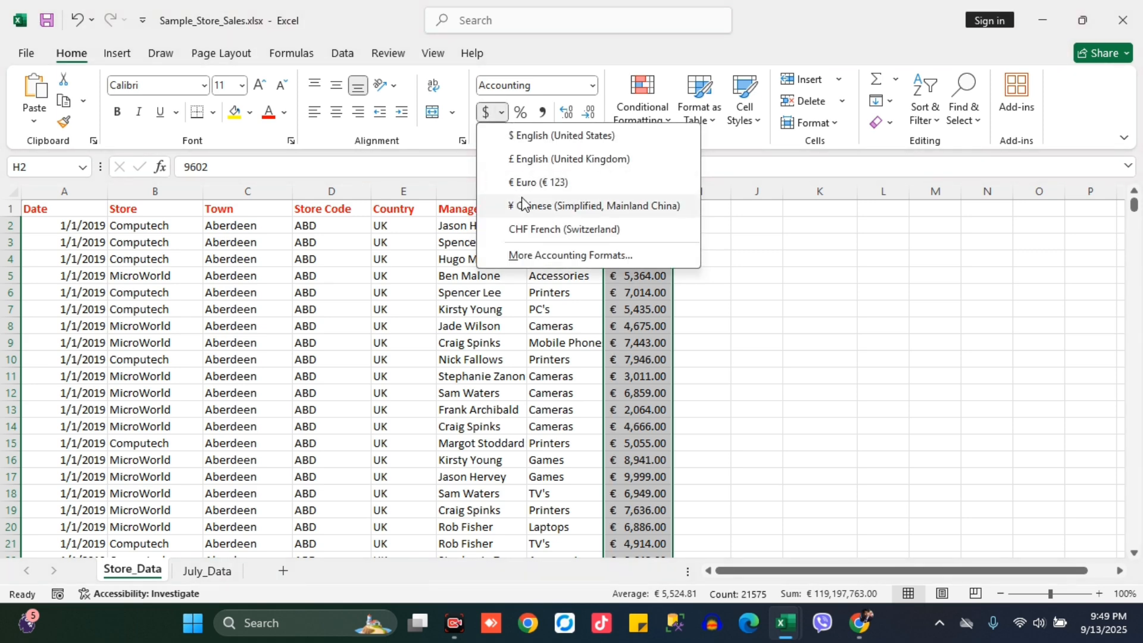
click(536, 183)
click(624, 224)
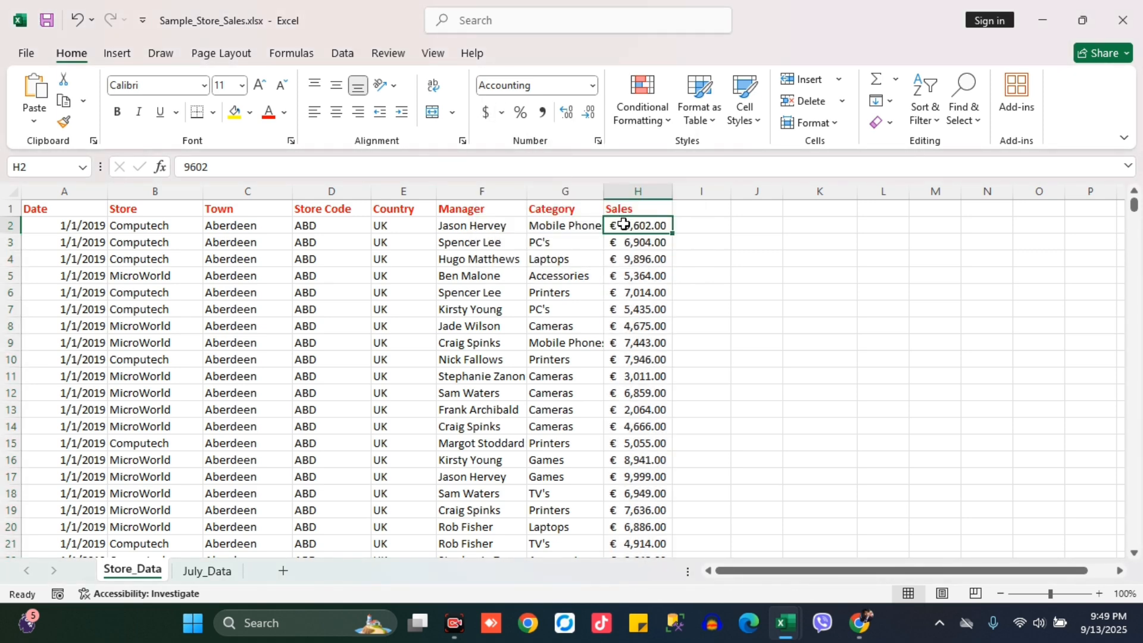
Step: Select all Sales values from H2 down to the last record, then return to H2
key(ctrl+shift+Down)
key(ctrl+Up)
key(Down)
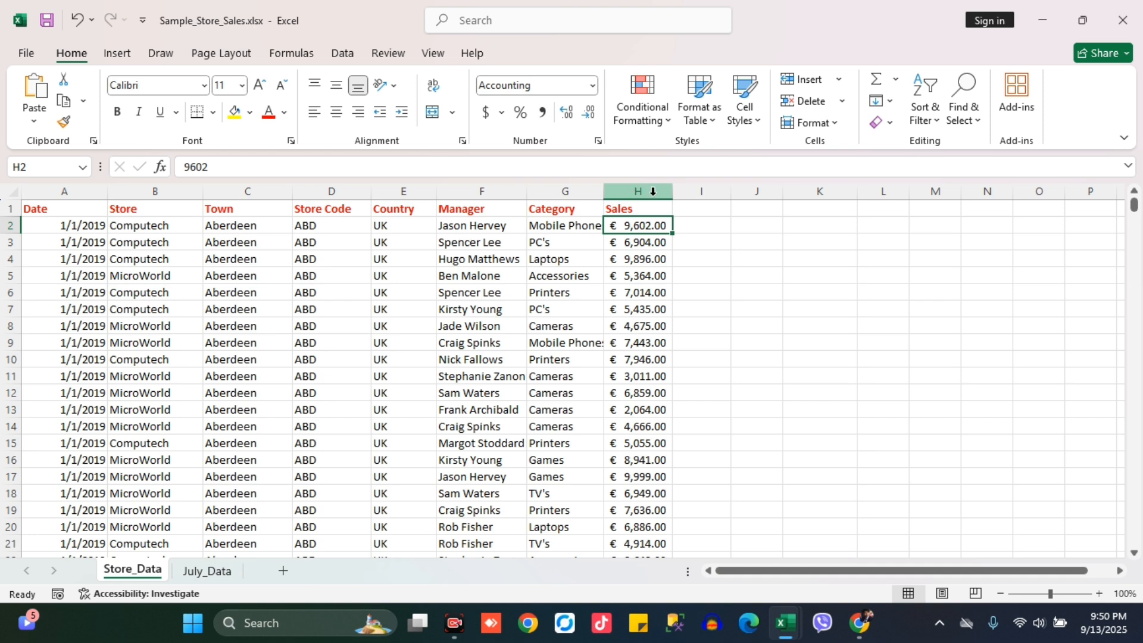
Step: Select whole columns in turn: Sales alone, Manager together with Category, and adjacent columns H and I
click(653, 191)
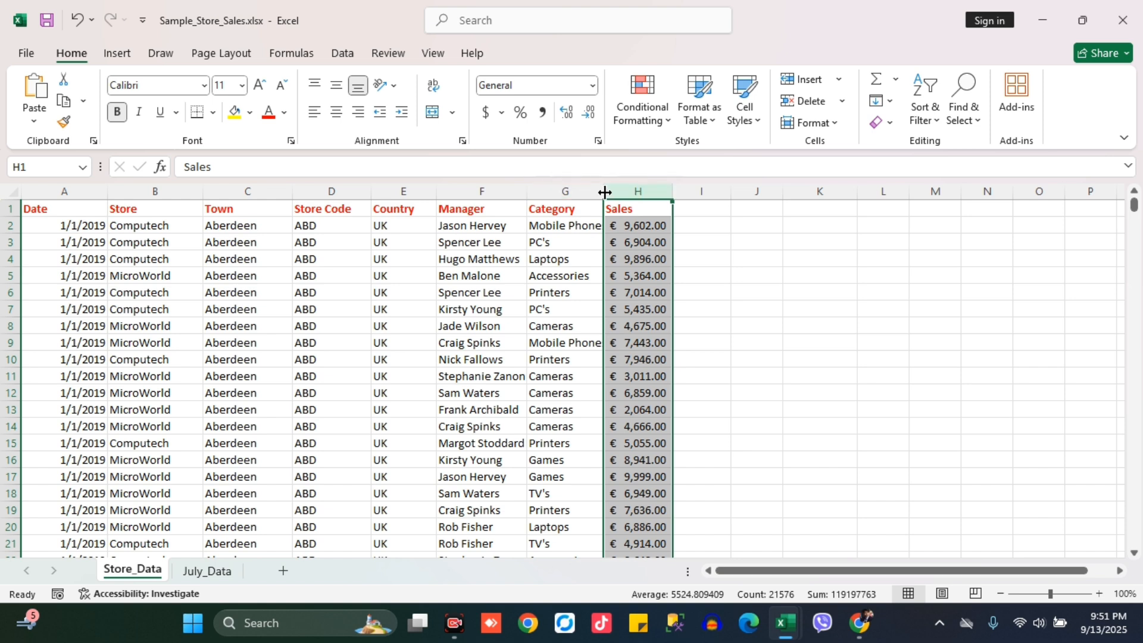
click(449, 191)
ctrl+click(560, 191)
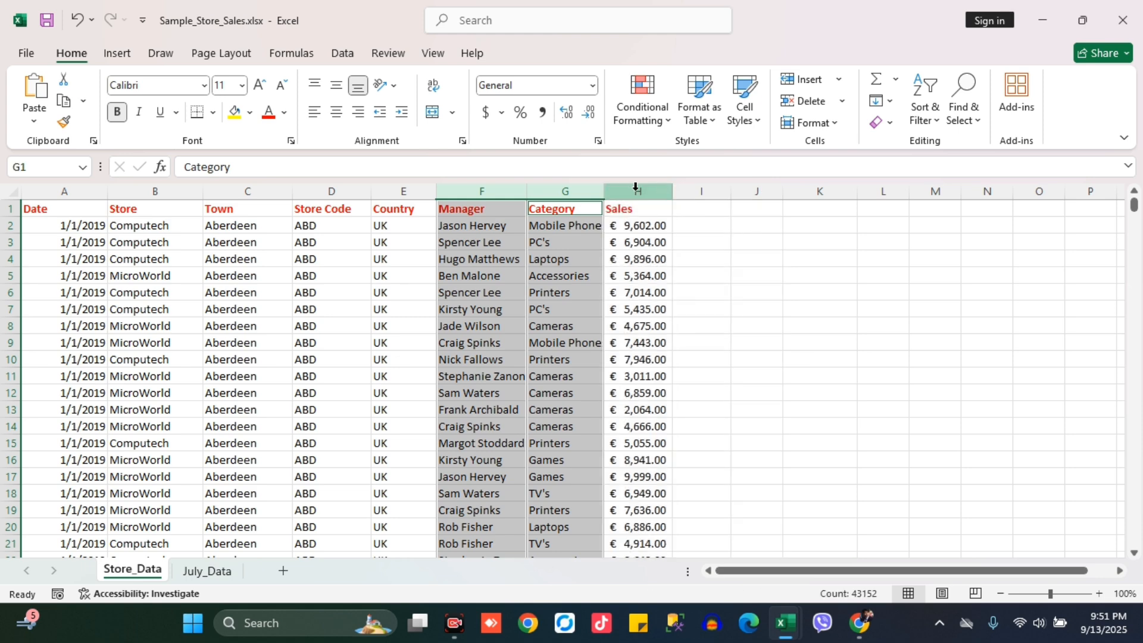
click(636, 188)
drag(628, 188, 706, 190)
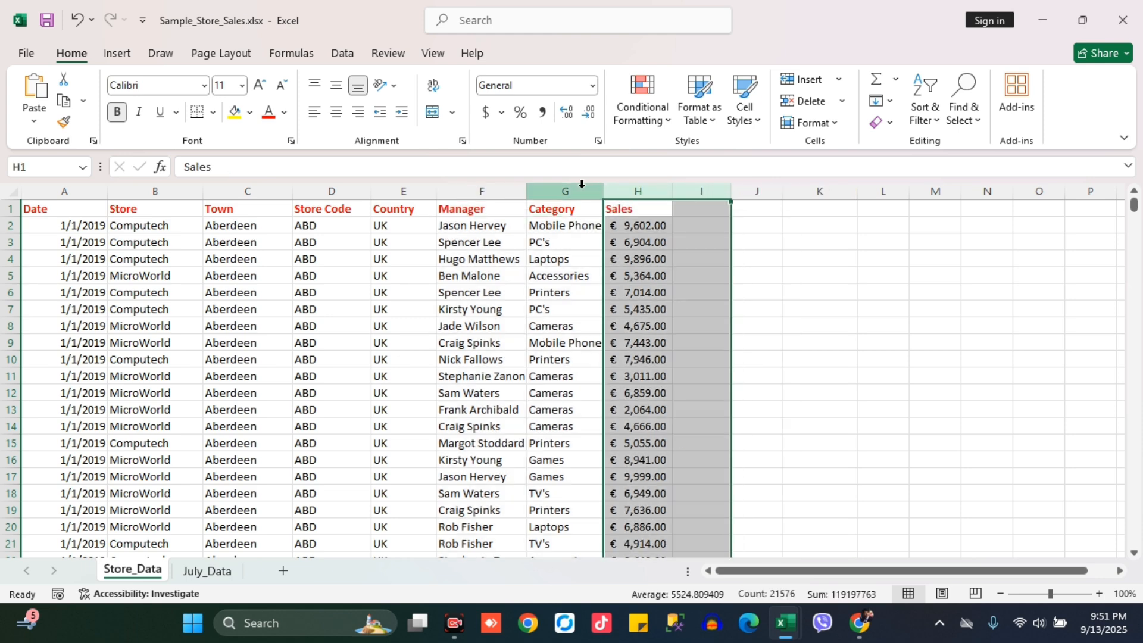
Step: Select the Sales, Manager, Store Code, Town and Store columns together with empty column K as one nonadjacent selection
click(635, 190)
ctrl+click(506, 190)
ctrl+click(316, 190)
ctrl+click(244, 190)
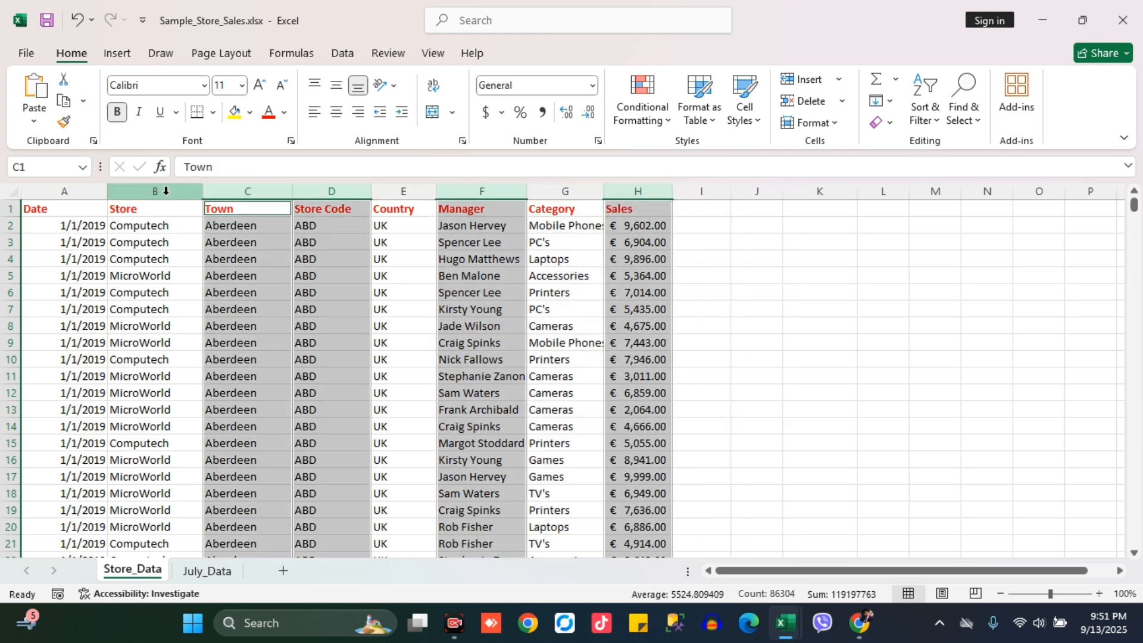
ctrl+click(166, 191)
ctrl+click(817, 190)
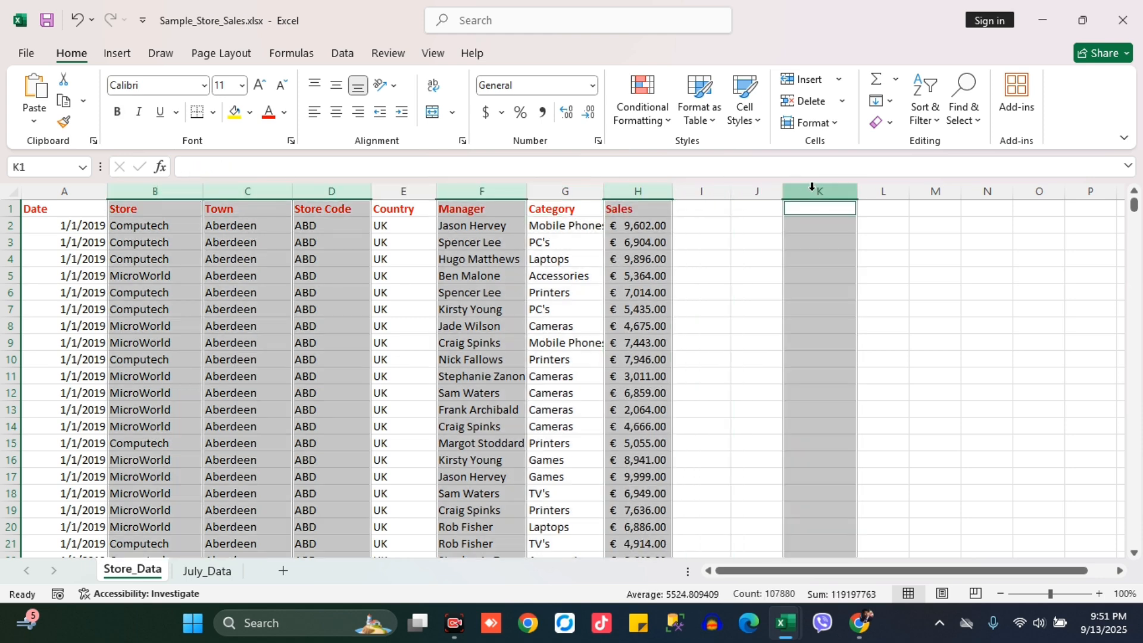
Step: Select row 2 on its own, then select the adjacent rows 1 to 7
click(6, 226)
drag(9, 207, 9, 308)
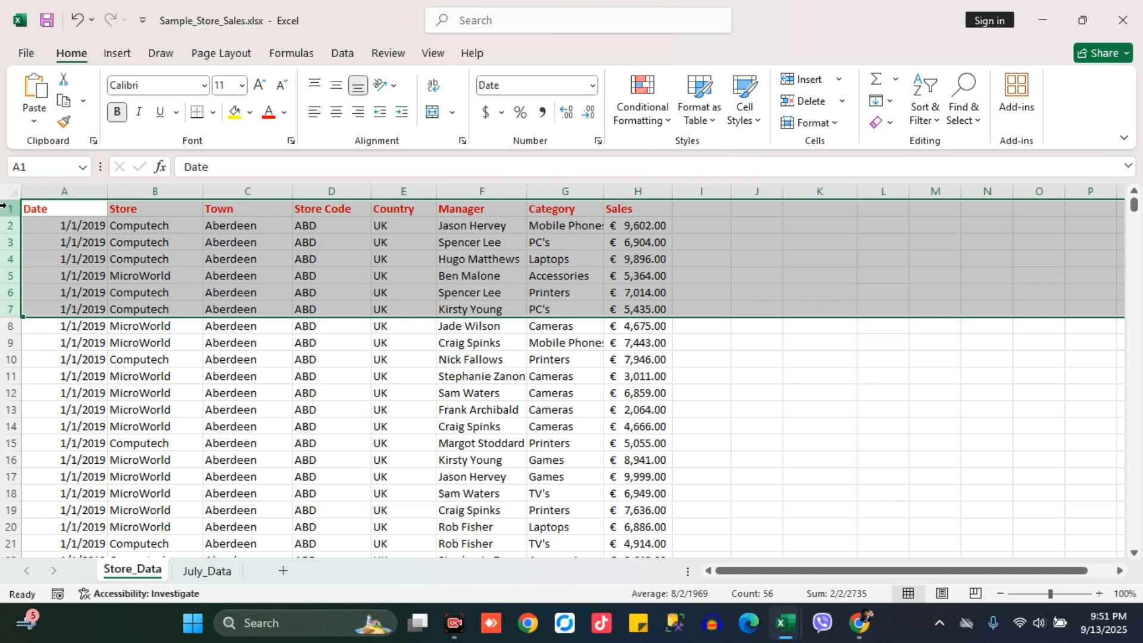
drag(9, 208, 11, 313)
Step: Add rows 9, 11, 13, 15, 17 and 19 to the selected rows, then clear the selection
ctrl+click(10, 343)
ctrl+click(11, 376)
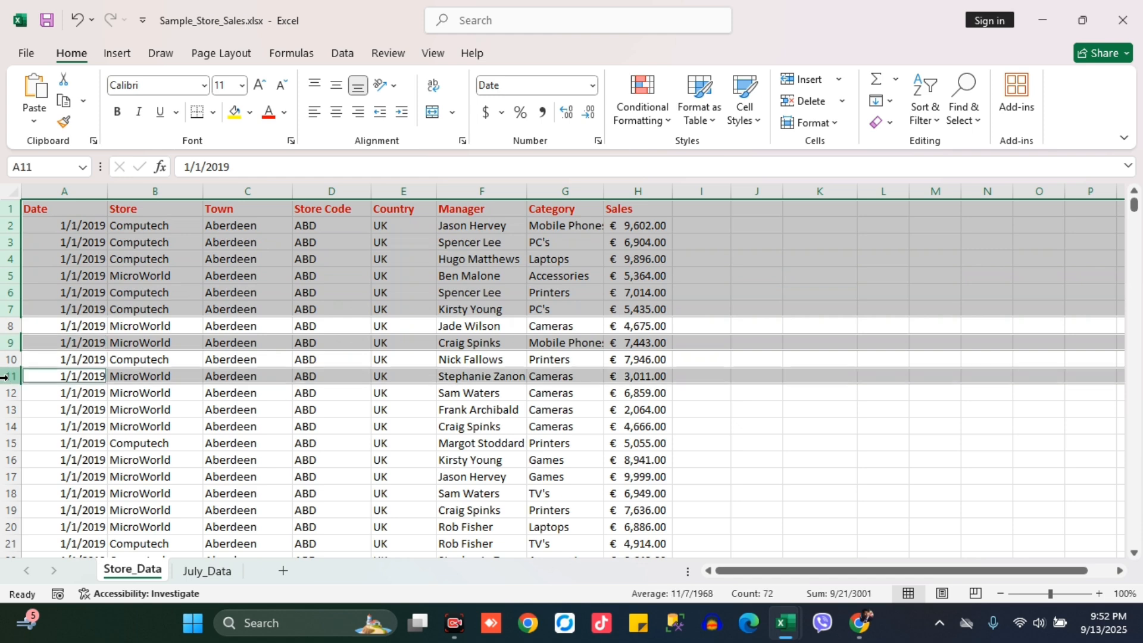
ctrl+click(11, 409)
ctrl+click(12, 443)
ctrl+click(11, 477)
ctrl+click(10, 510)
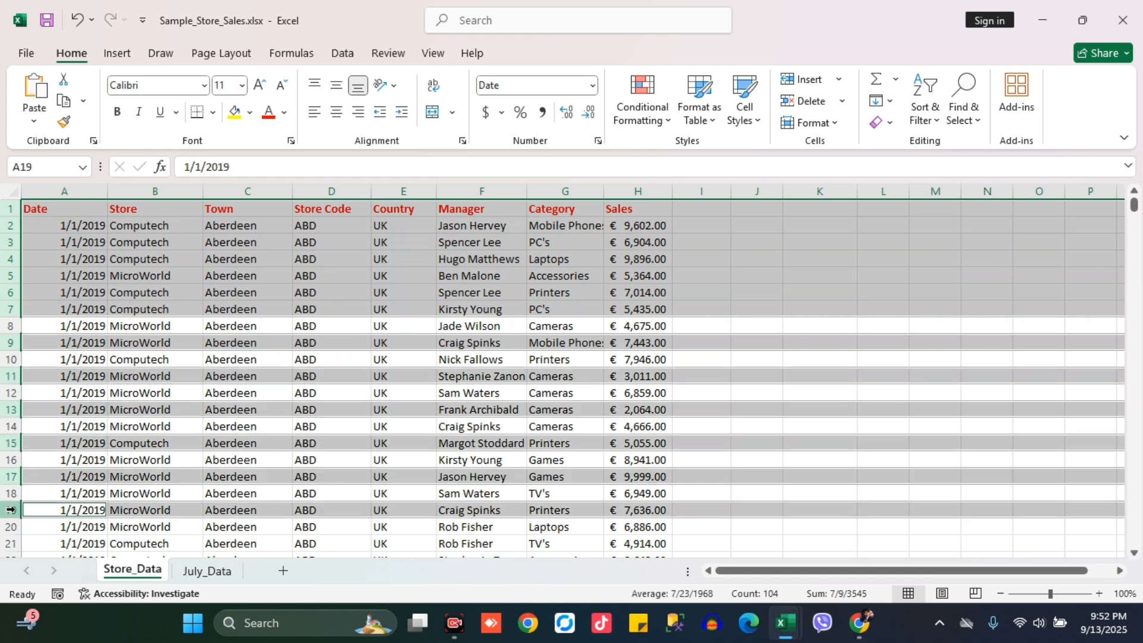
click(58, 248)
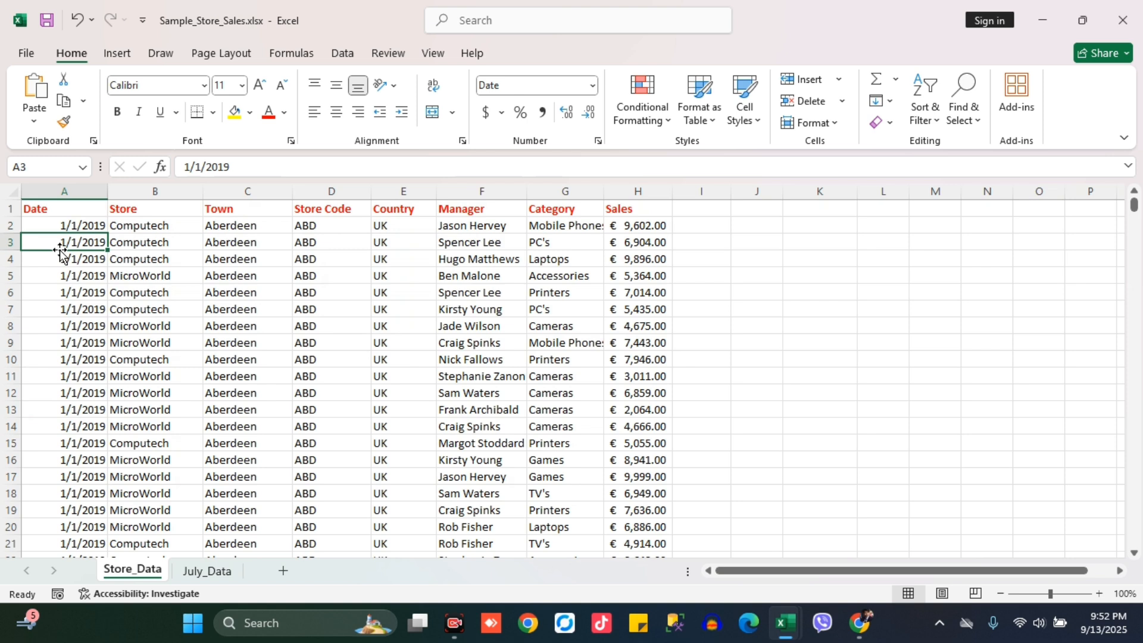
click(236, 265)
Step: From A2, extend the selection down the Date column one cell at a time, then all the way to A21576
click(92, 234)
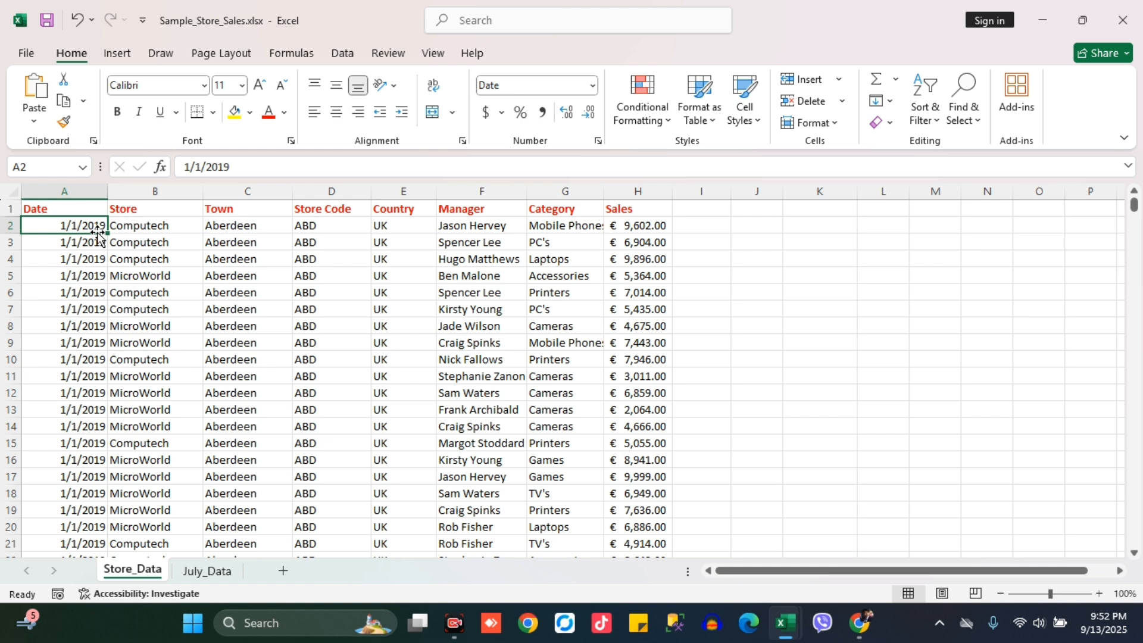
key(shift+Down)
key(shift+Down)
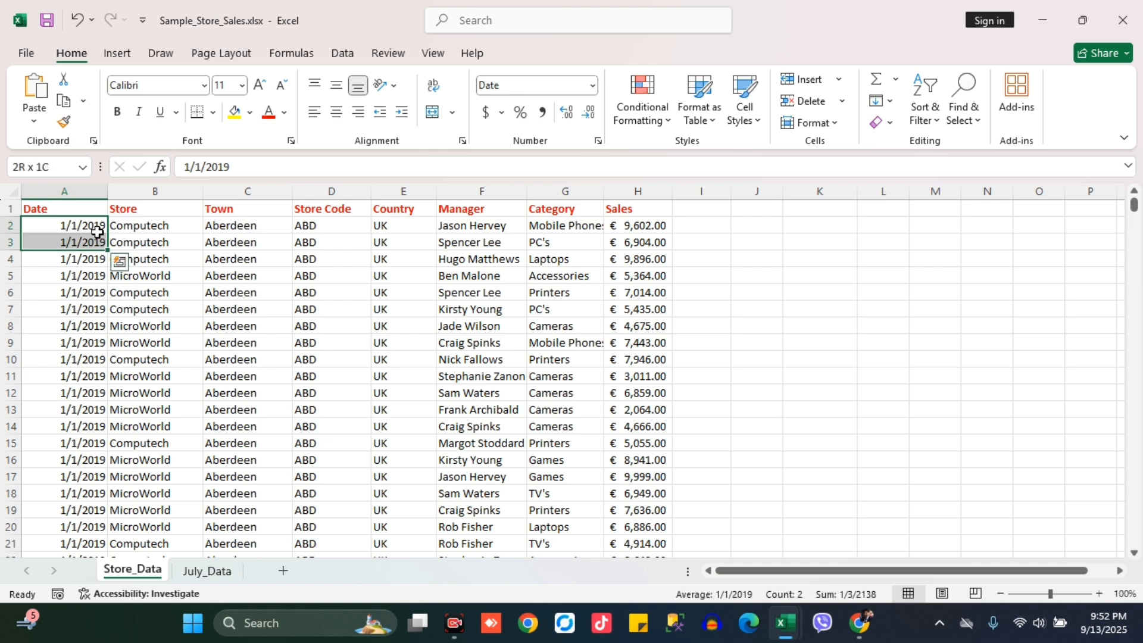
key(shift+Down)
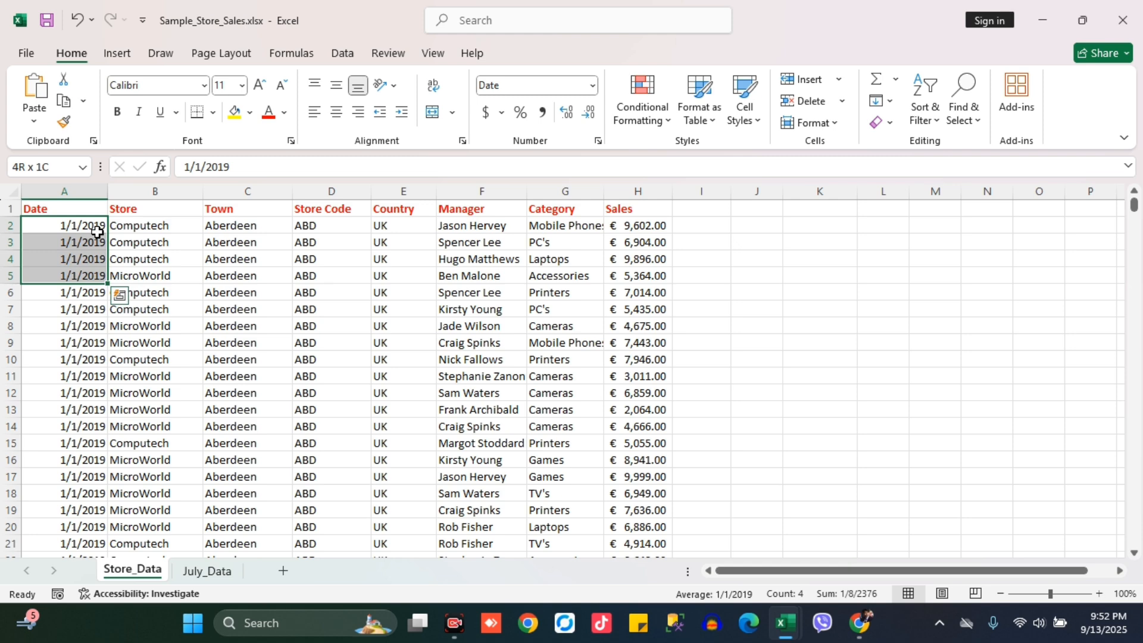
key(shift+Down)
key(shift+Down)
key(ctrl+shift+Down)
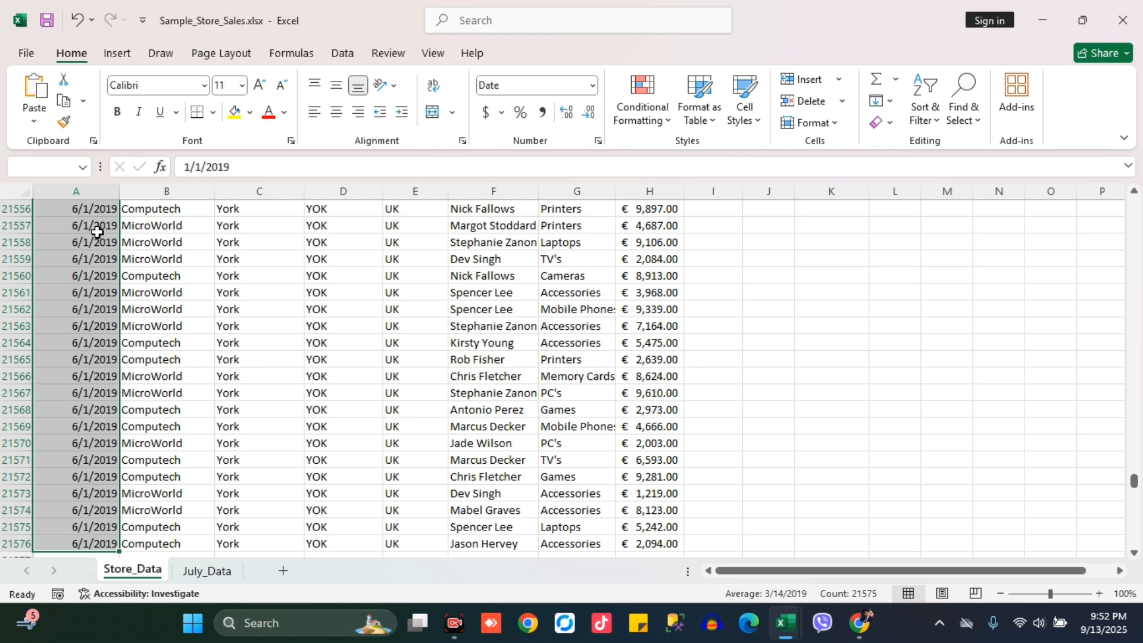
Step: Select the dates from A3 down to the last record, switch the selection to A3 up through the header, and return to A2
key(ctrl+Home)
click(98, 240)
key(ctrl+shift+Down)
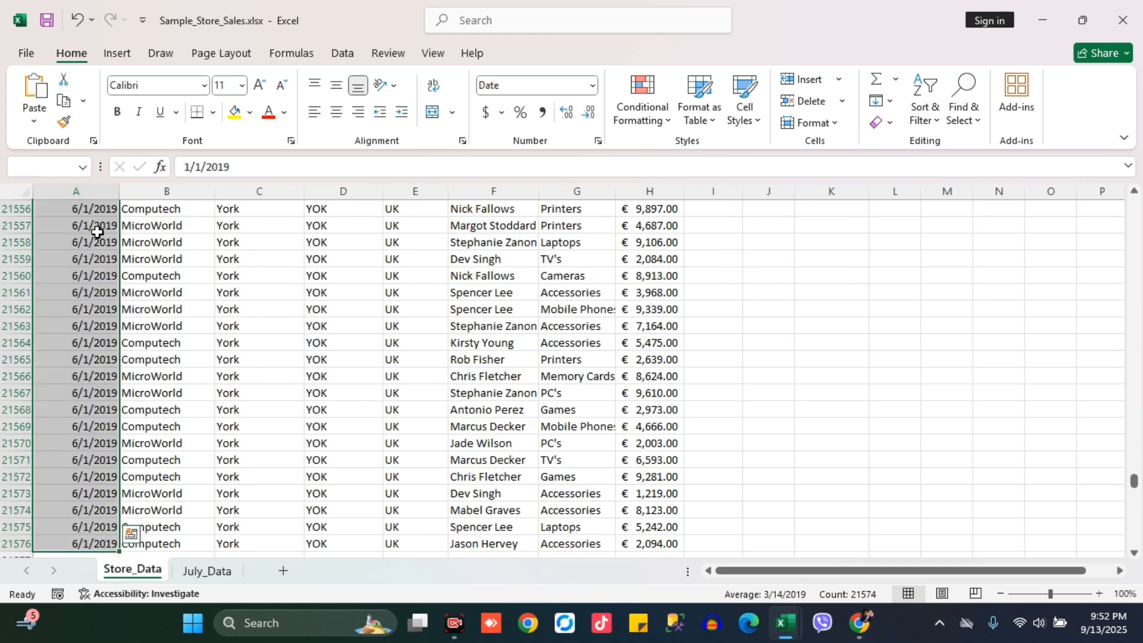
key(ctrl+shift+Up)
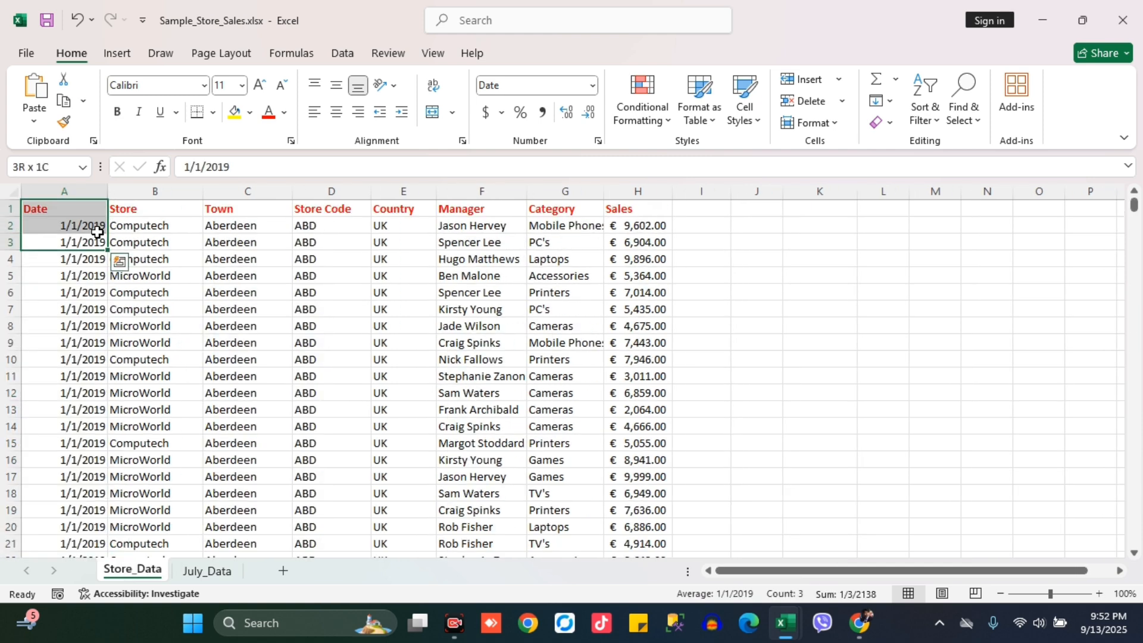
click(97, 231)
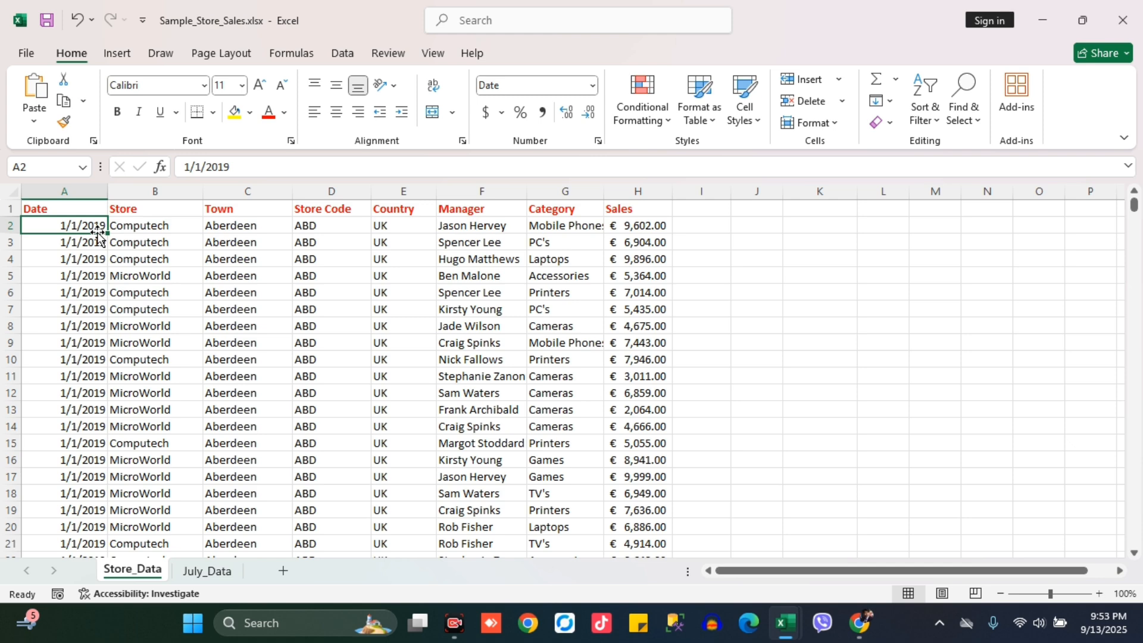
Step: Move the active cell to C4 and select the entire data range around it
key(Down)
key(Right)
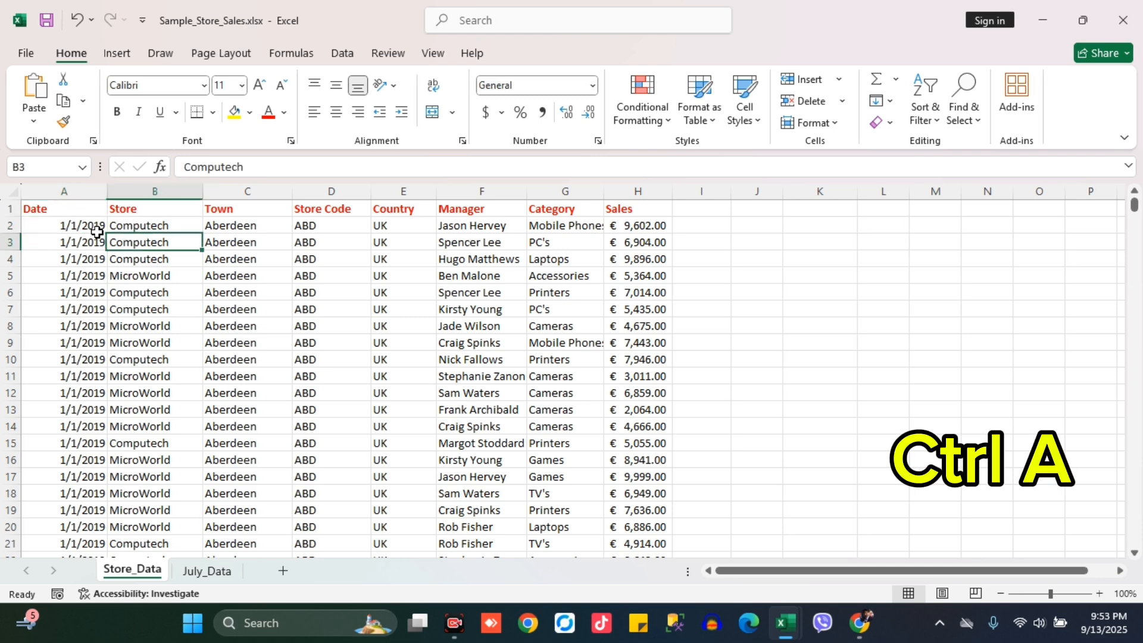
key(Down)
key(Right)
key(ctrl+a)
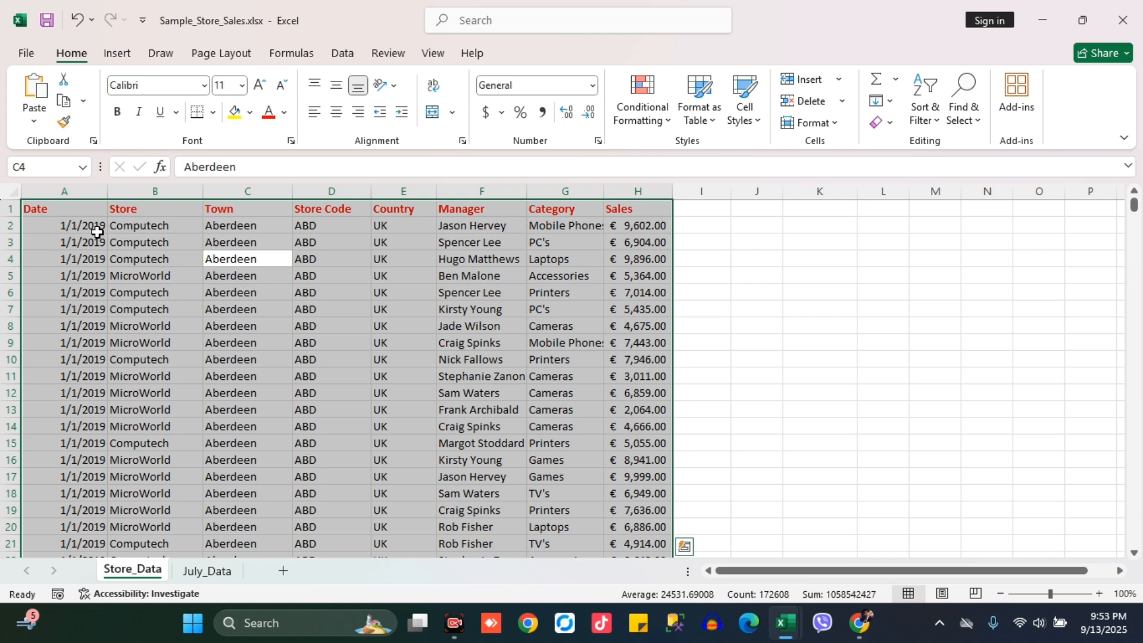
Step: Select the entire worksheet, starting from the empty cell L9 outside the data
click(882, 259)
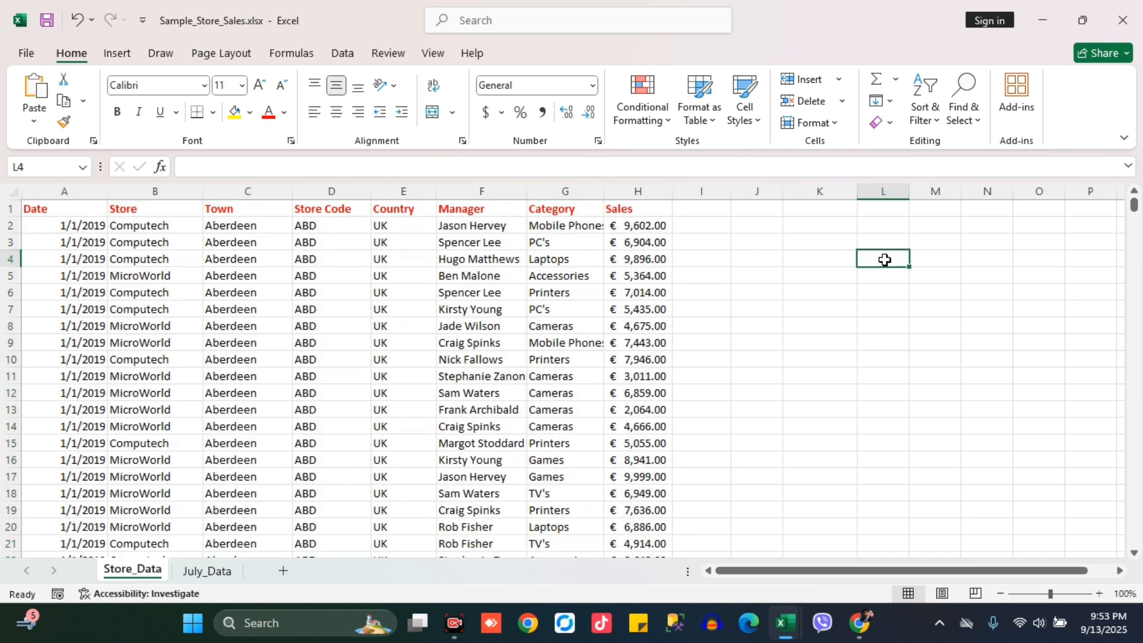
click(879, 338)
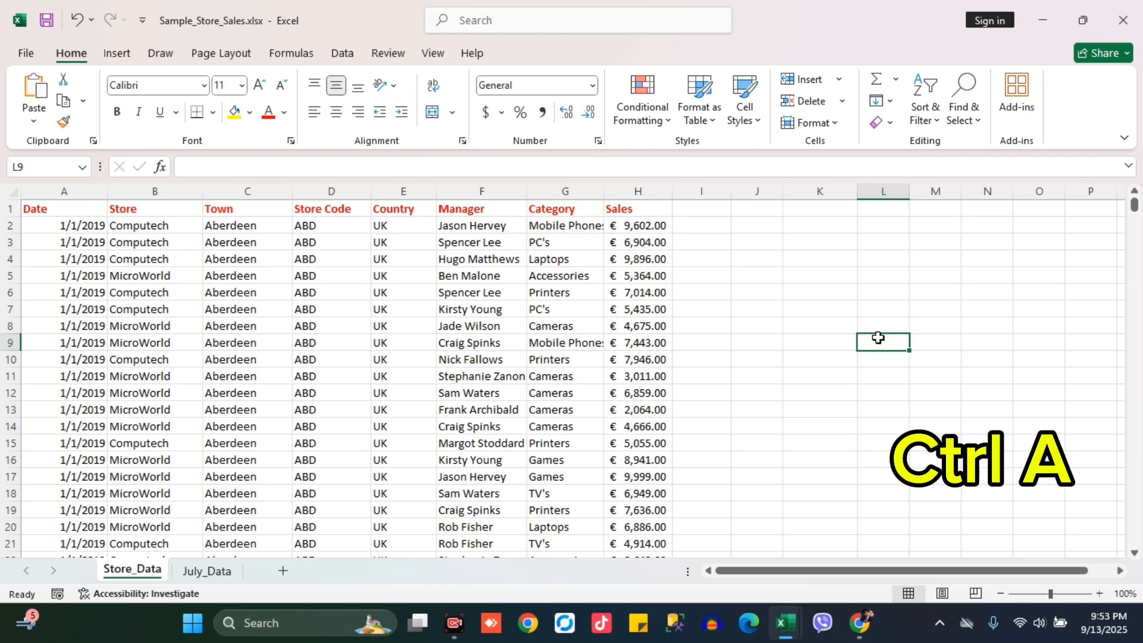
key(ctrl+a)
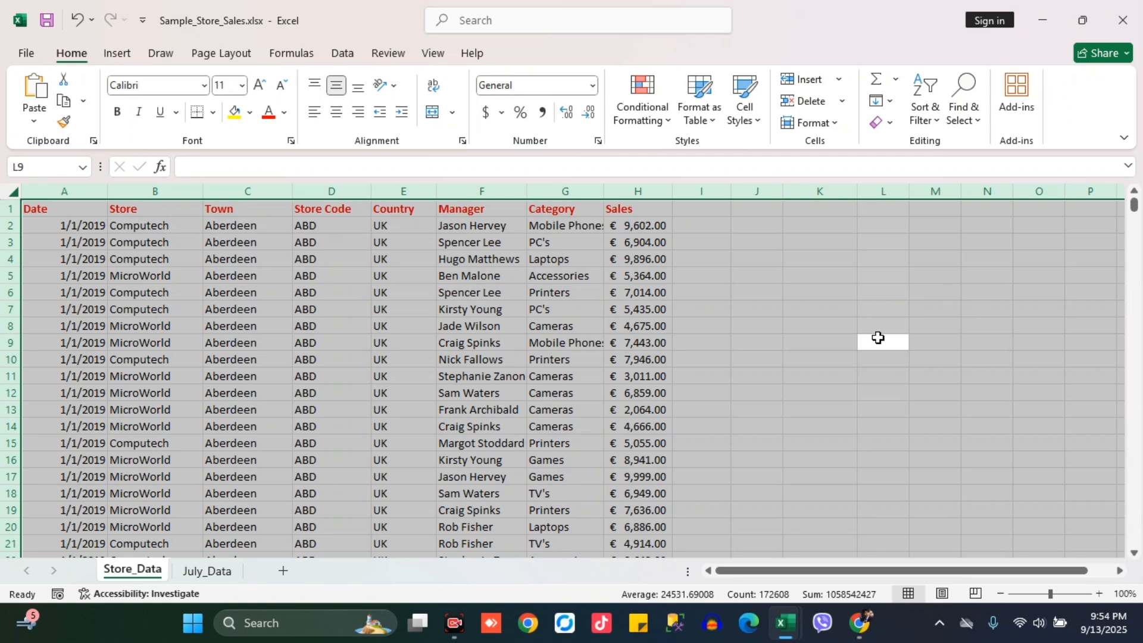
Step: Select the entire data range starting from D3, apply All Borders to it, and clear the selection
click(327, 236)
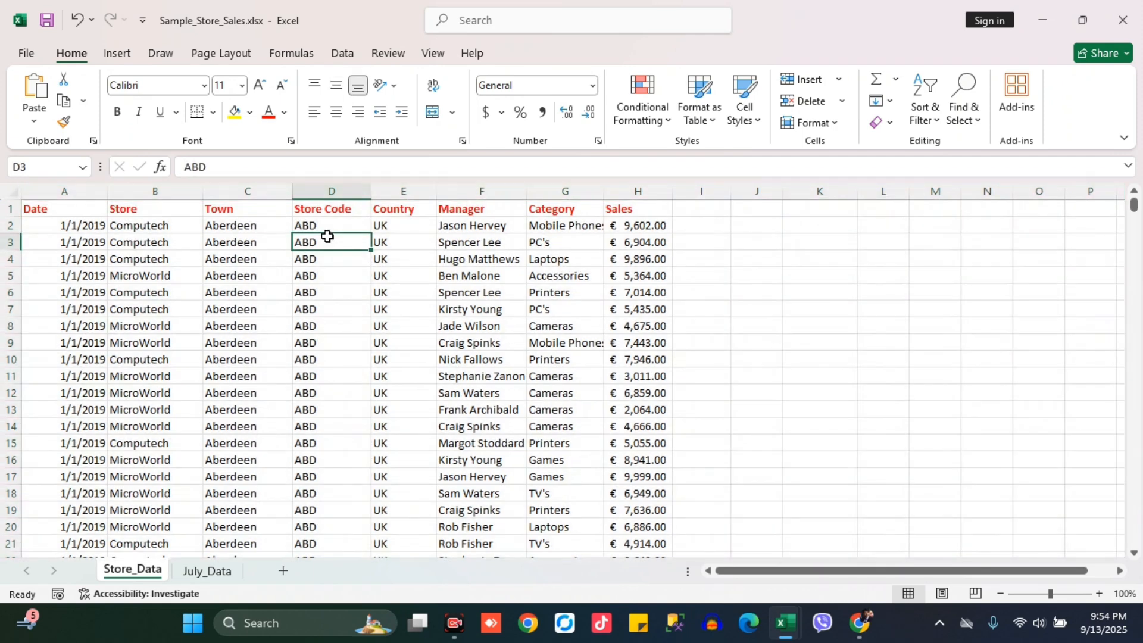
key(ctrl+a)
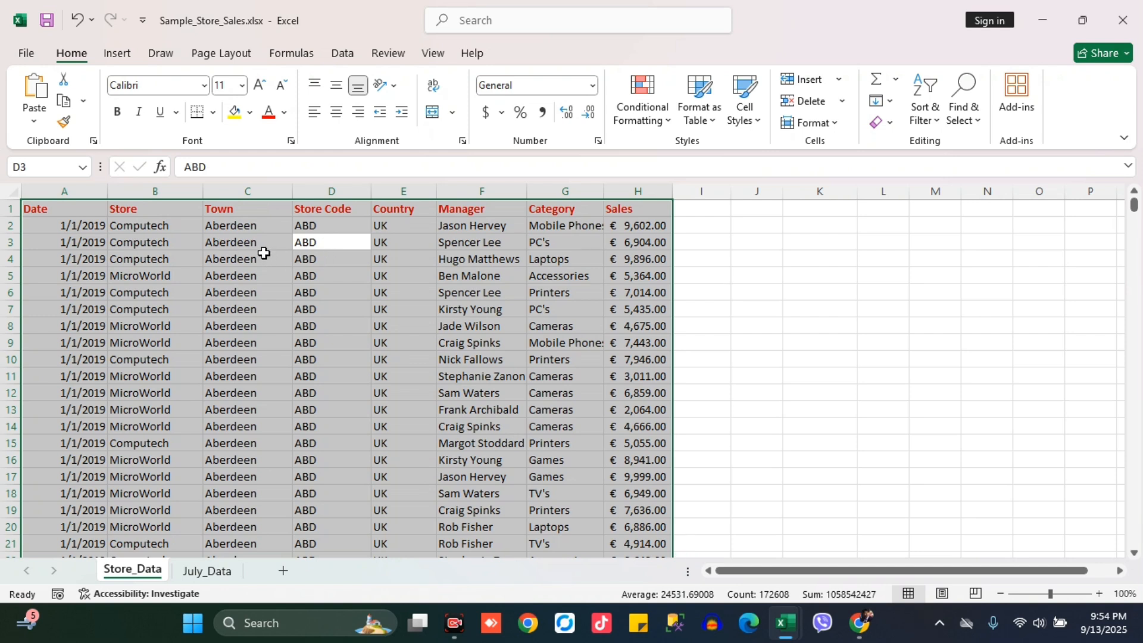
click(212, 112)
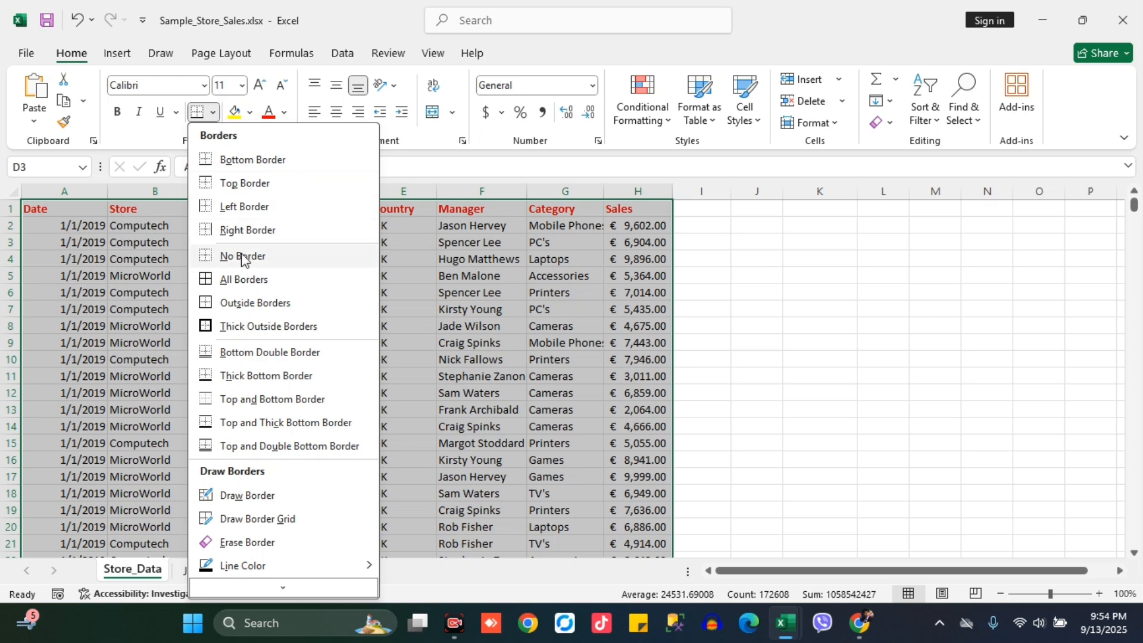
click(262, 280)
click(422, 343)
click(432, 409)
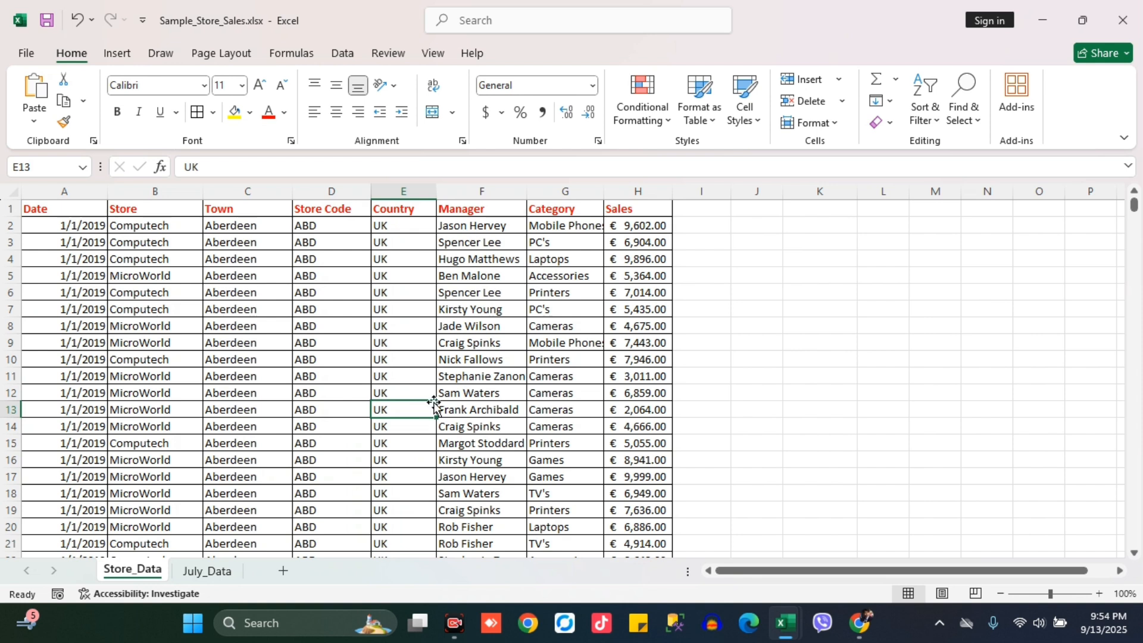